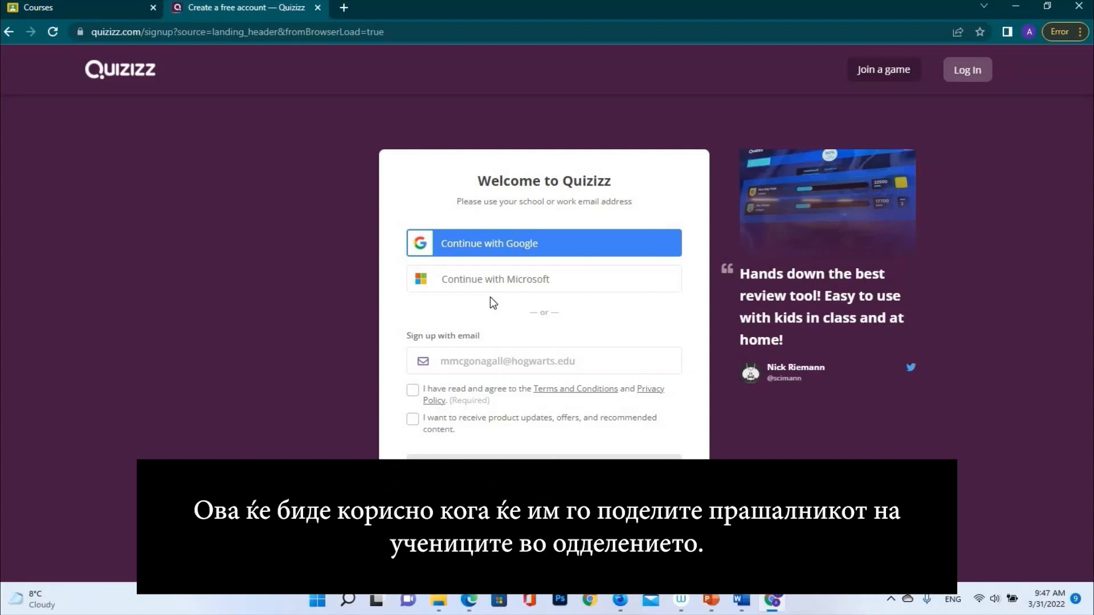
Sign up with Google as a school teacher, accepting the terms and opting into update emails
left_click(496, 251)
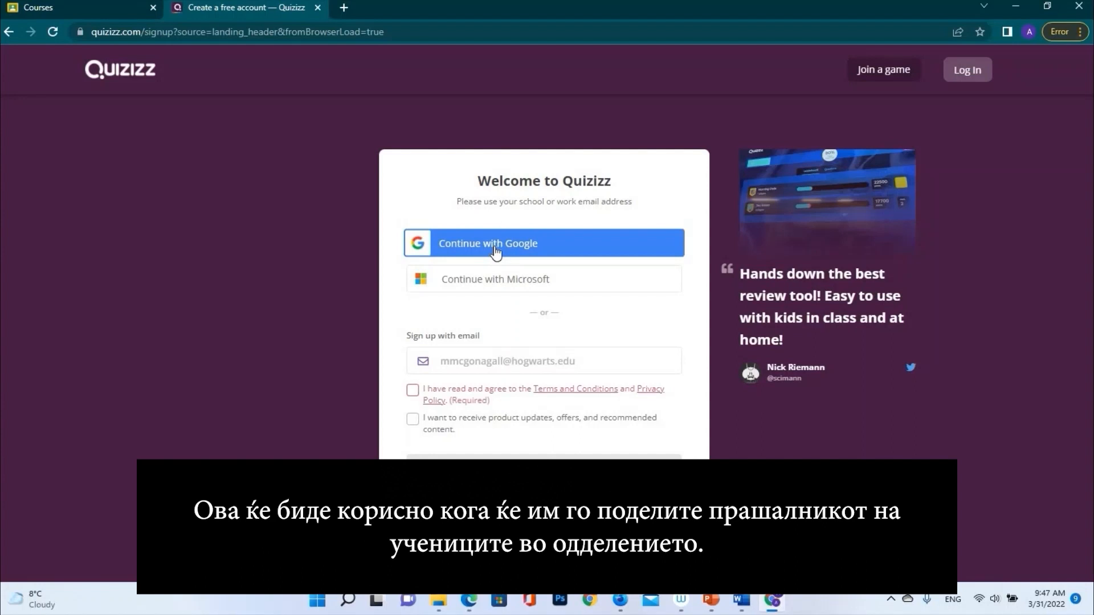
left_click(413, 390)
left_click(414, 420)
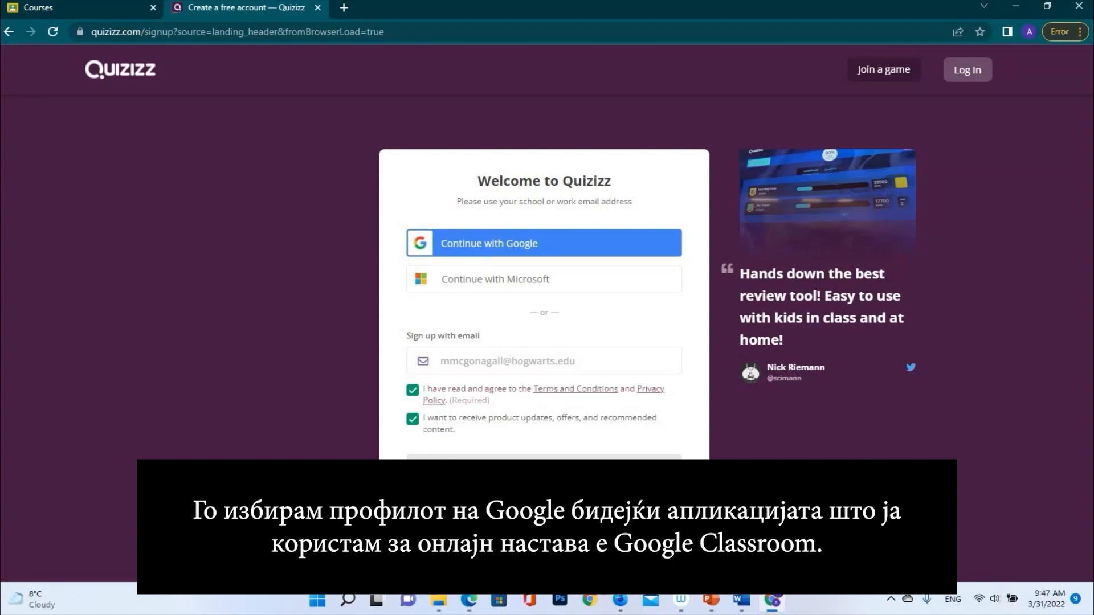
left_click(454, 251)
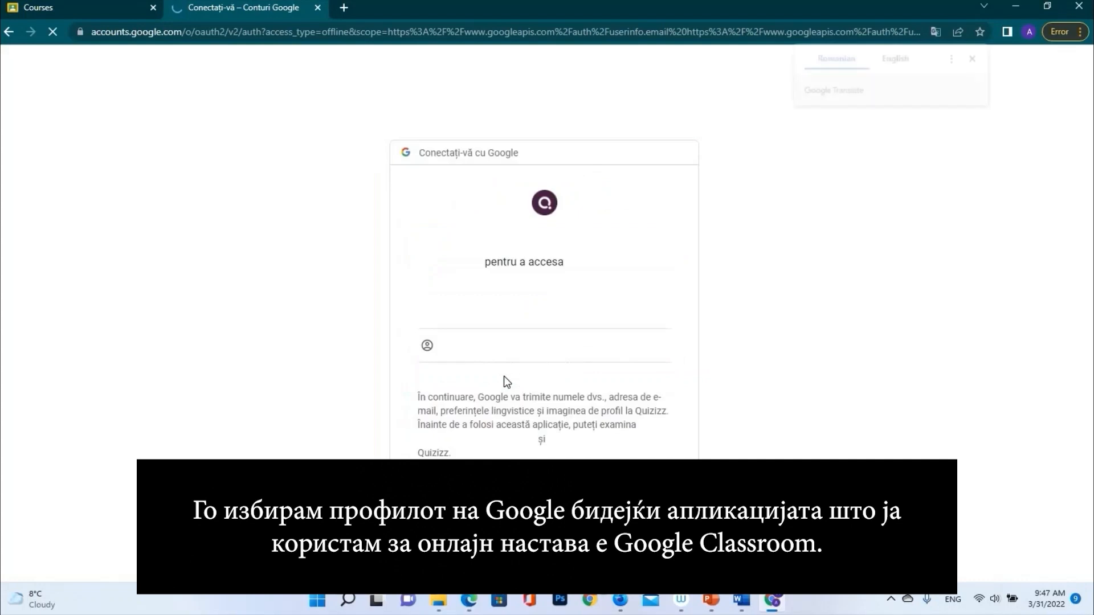
left_click(493, 309)
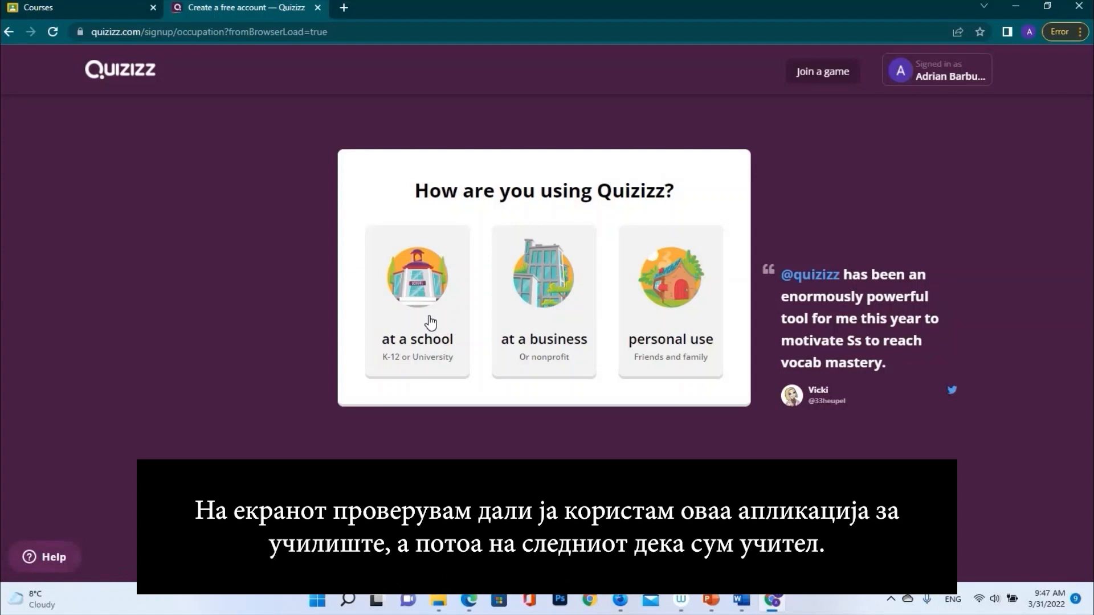
left_click(431, 324)
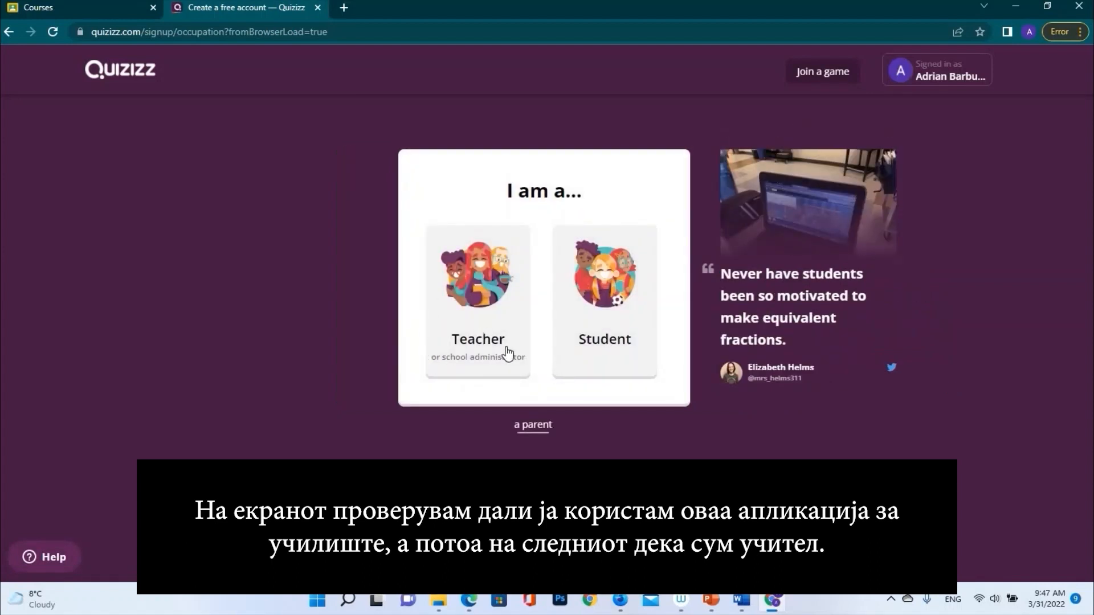
left_click(476, 357)
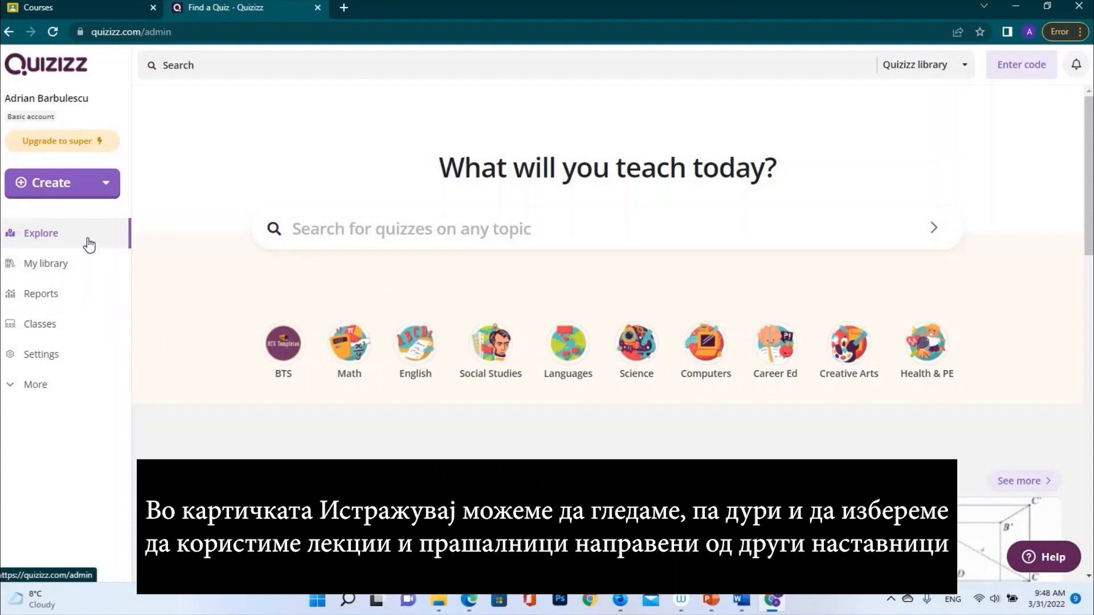
Scroll through the Explore page's subject rows of shared quizzes
scroll(160, 323, "down", 2)
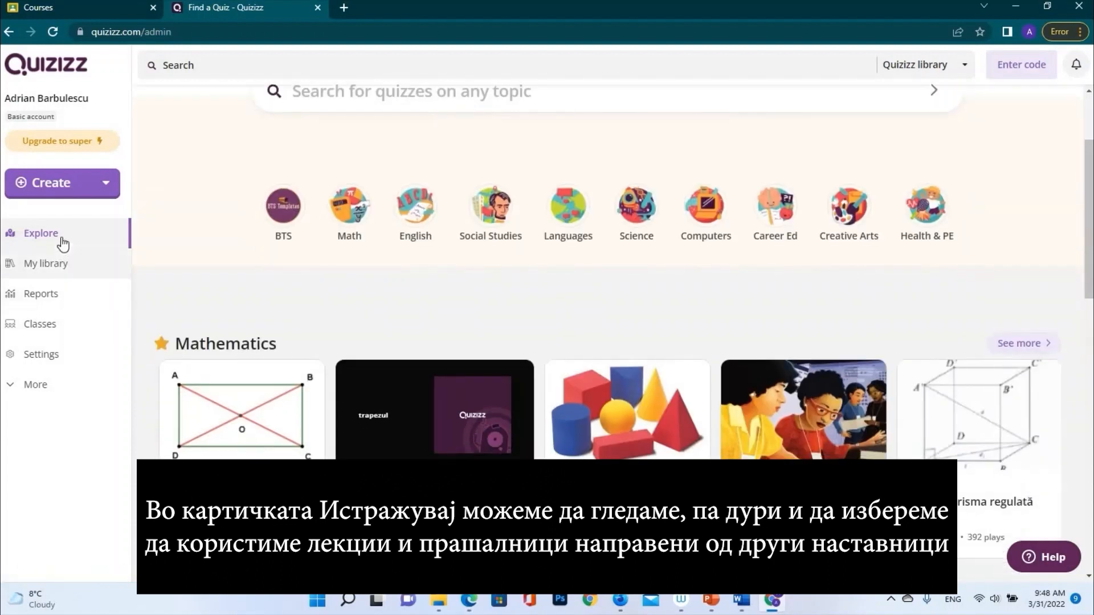
scroll(421, 484, "down", 1)
scroll(433, 484, "down", 4)
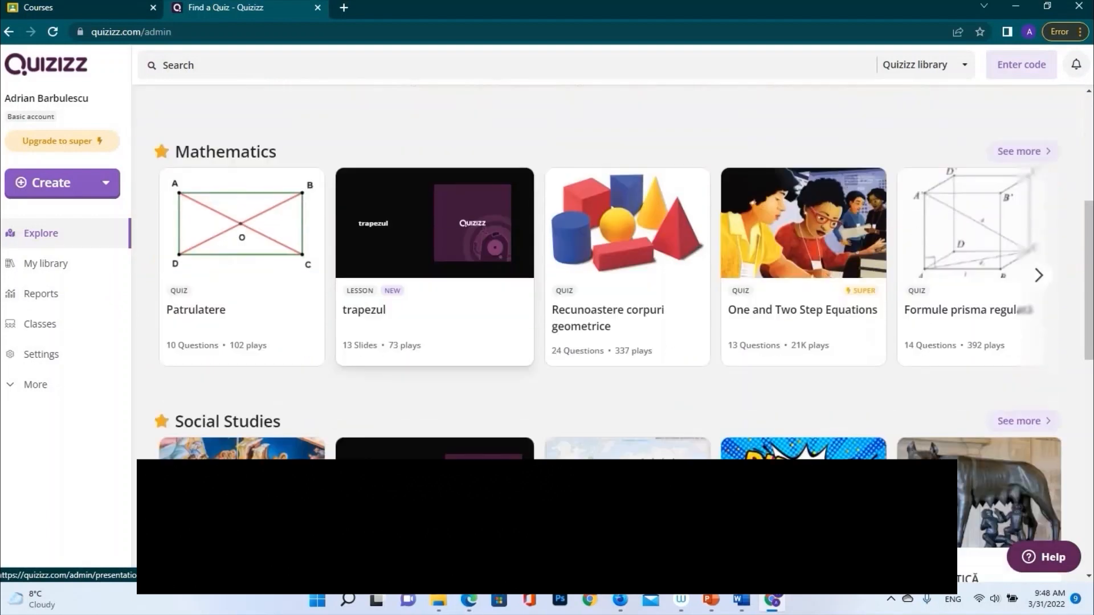
scroll(627, 484, "down", 3)
scroll(626, 484, "down", 4)
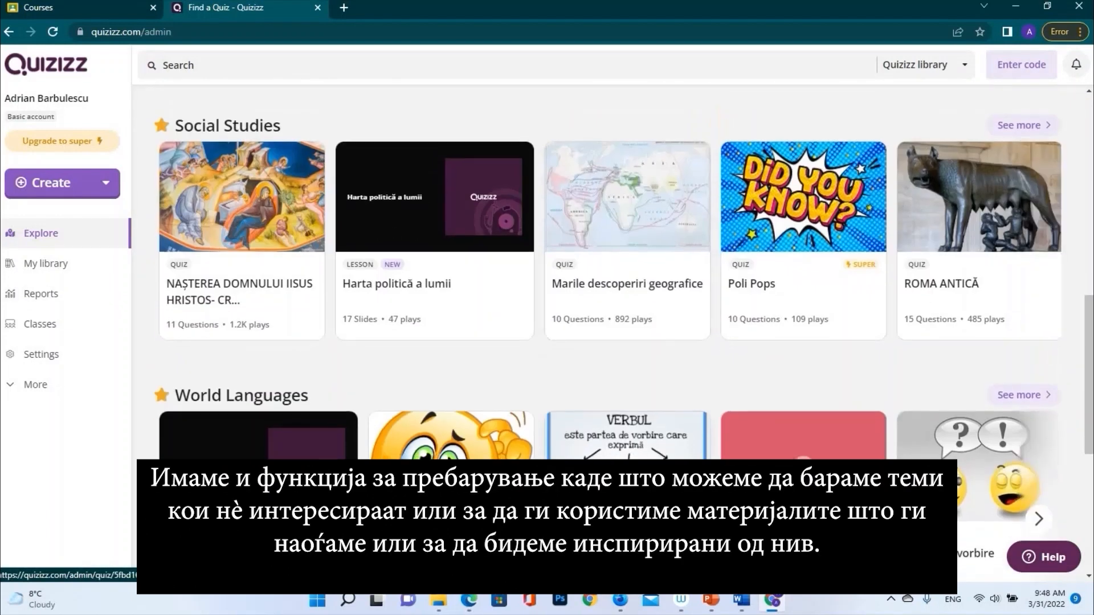
scroll(627, 484, "down", 1)
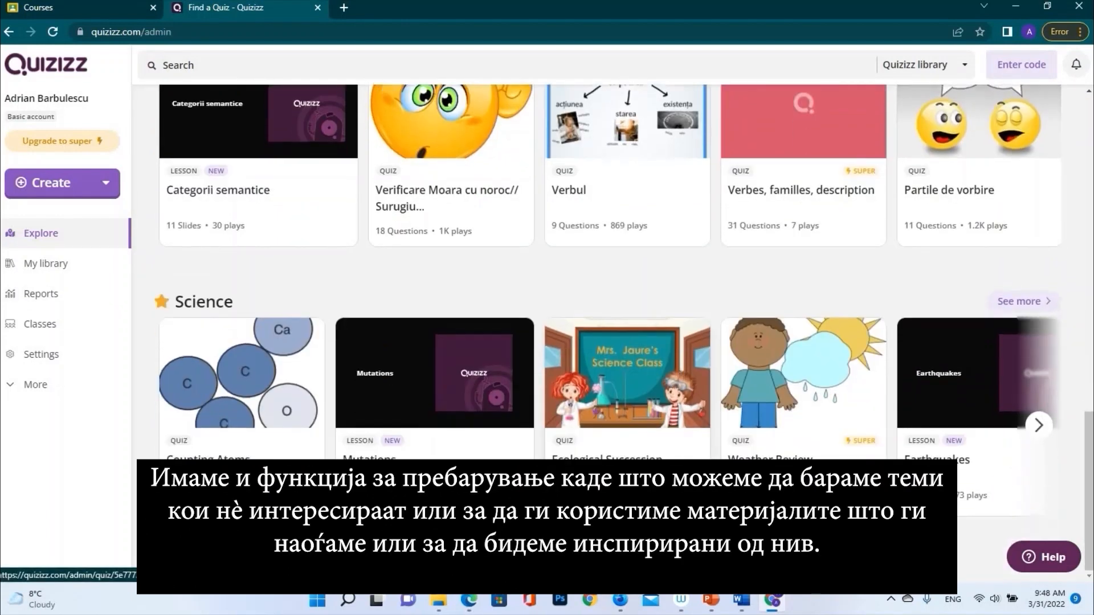
scroll(342, 228, "up", 10)
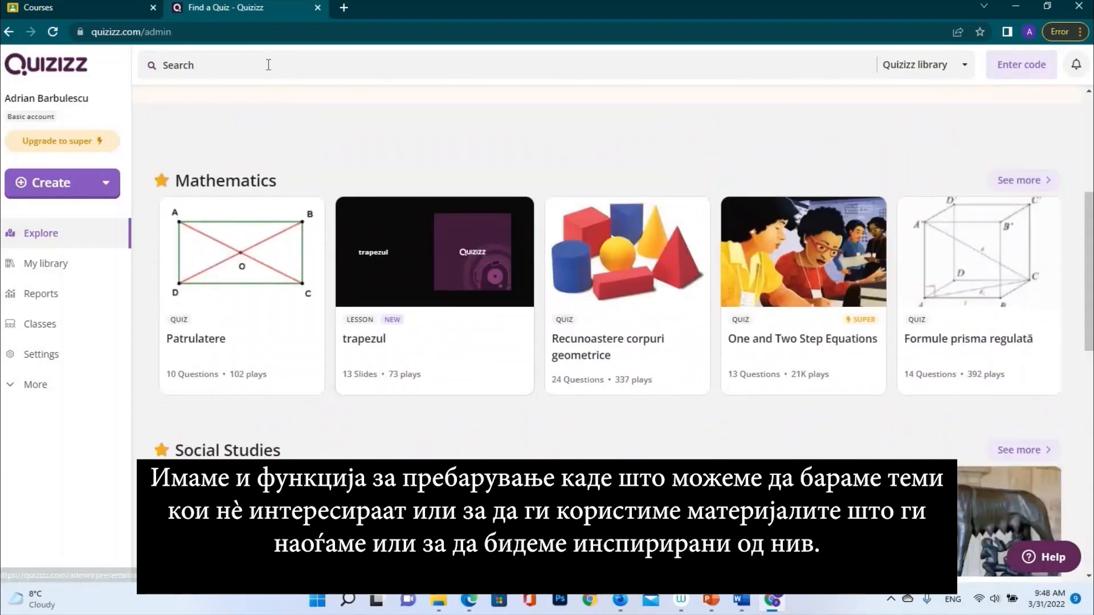
Try the search bar, dismiss it, and go to the empty My library
left_click(269, 65)
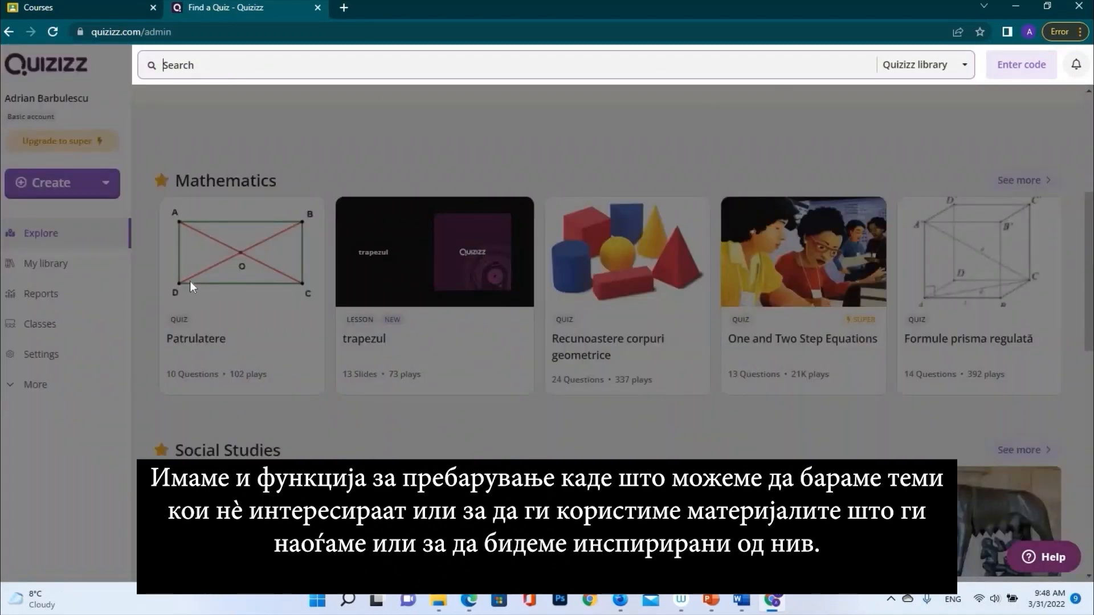
left_click(245, 146)
left_click(46, 268)
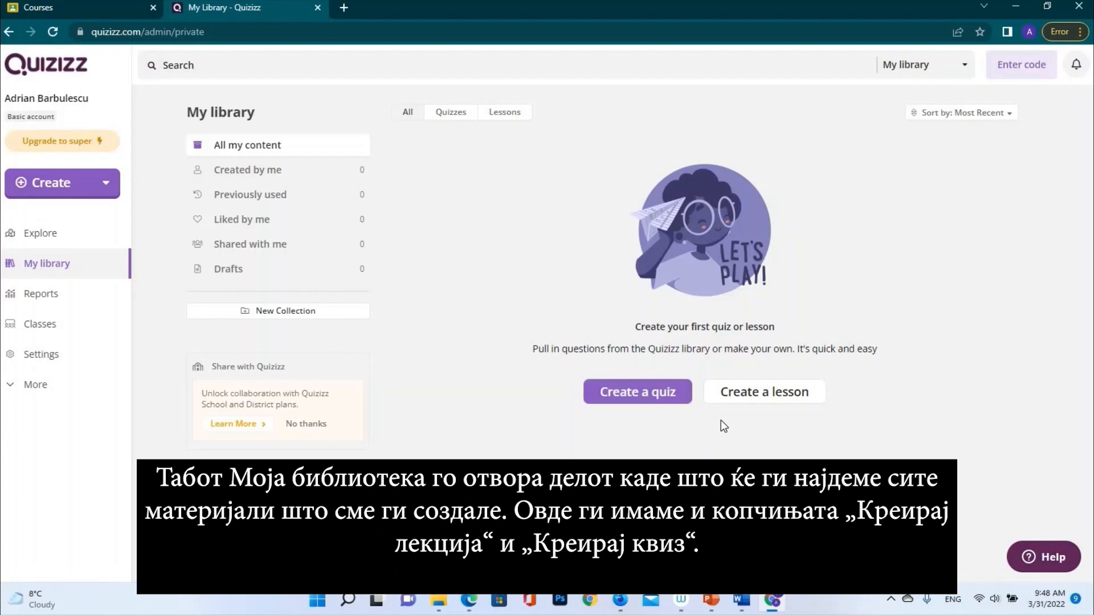
Check the empty Reports page, then go to the Classes page with its import options
left_click(47, 297)
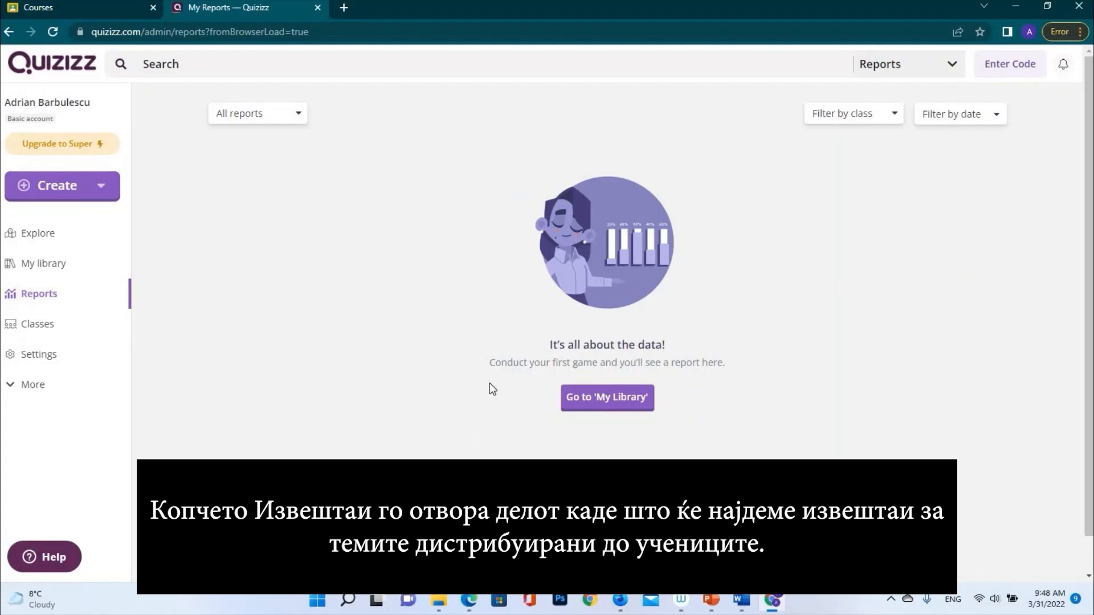
left_click(54, 333)
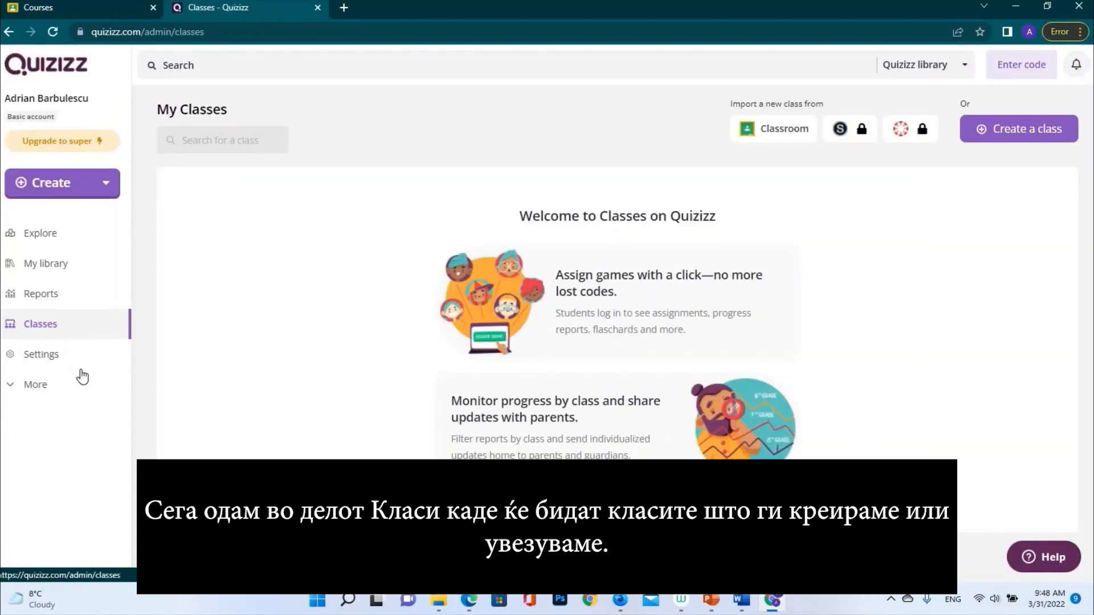
Start a Google Classroom import and allow Quizizz Classroom access with the teacher's Google account
left_click(777, 131)
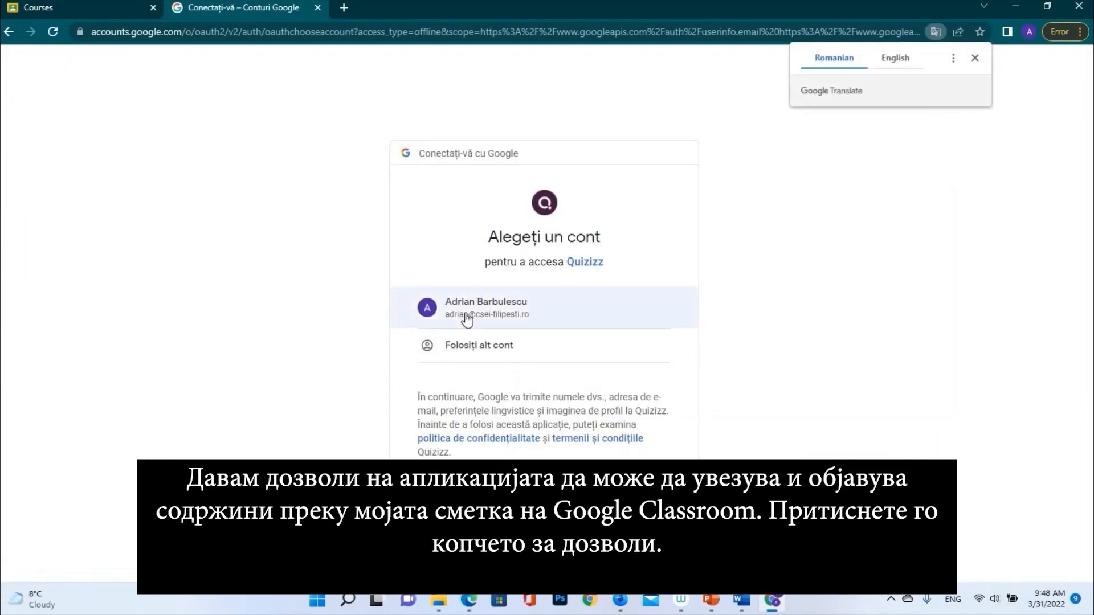
left_click(465, 314)
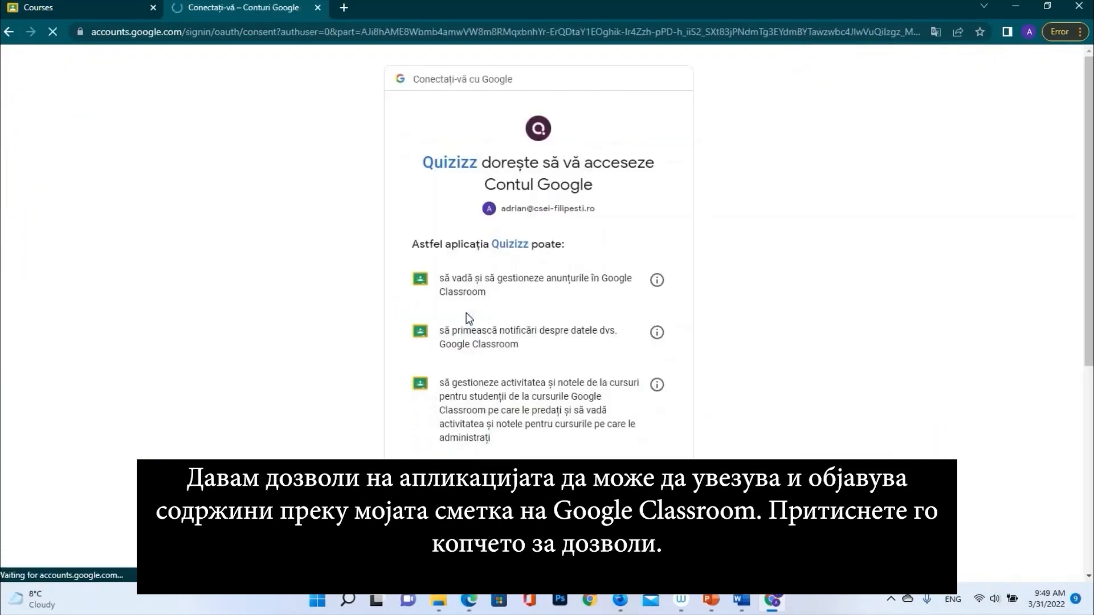
scroll(586, 317, "down", 6)
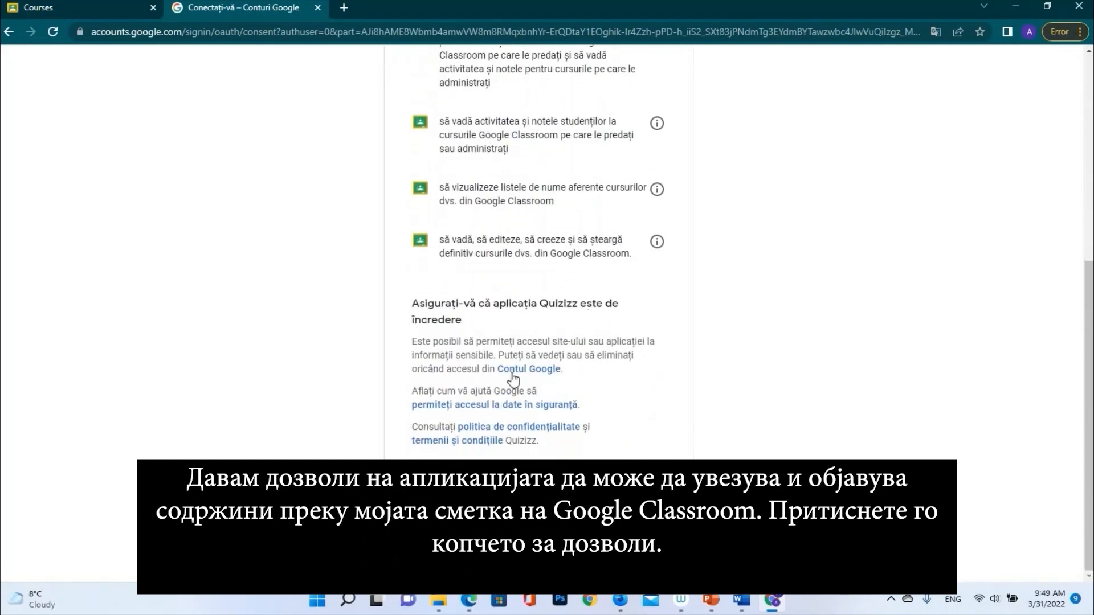
left_click(604, 490)
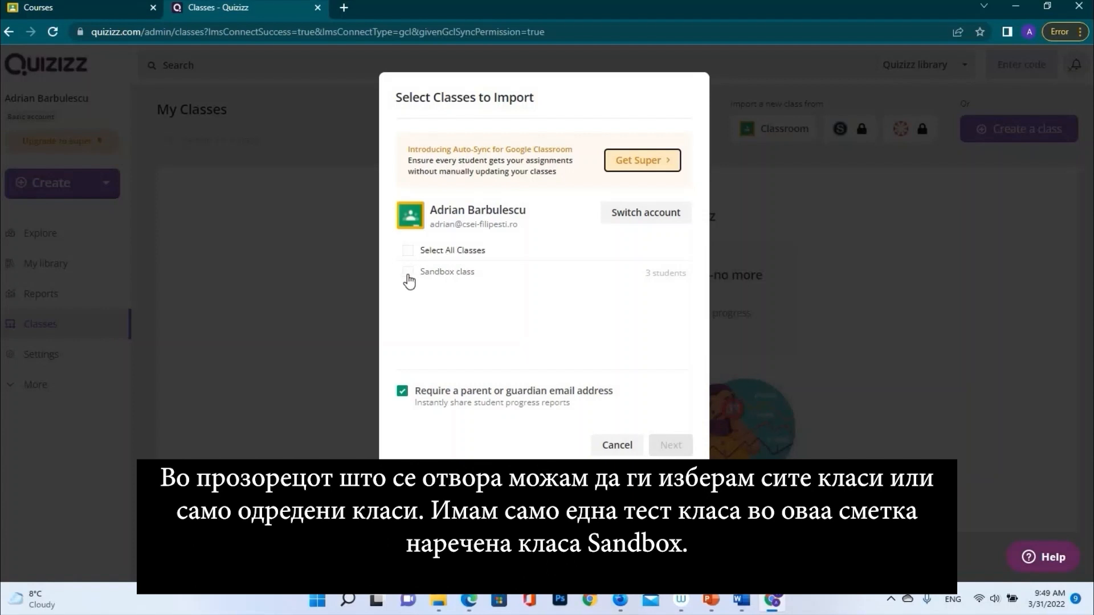
Import the Sandbox class with its 3 students and view its class card
left_click(407, 274)
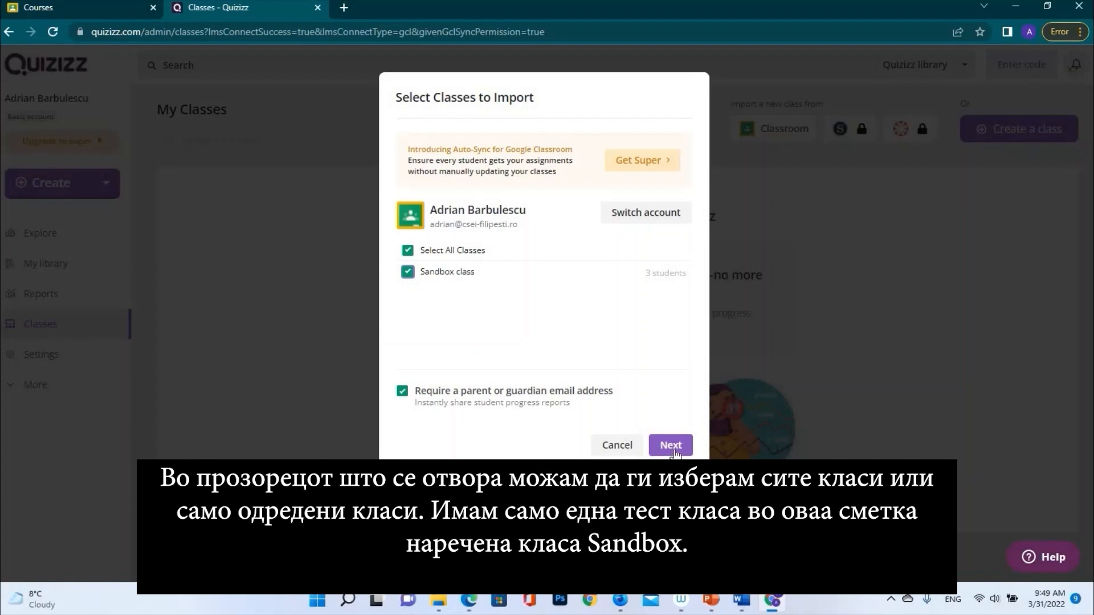
left_click(409, 273)
left_click(409, 274)
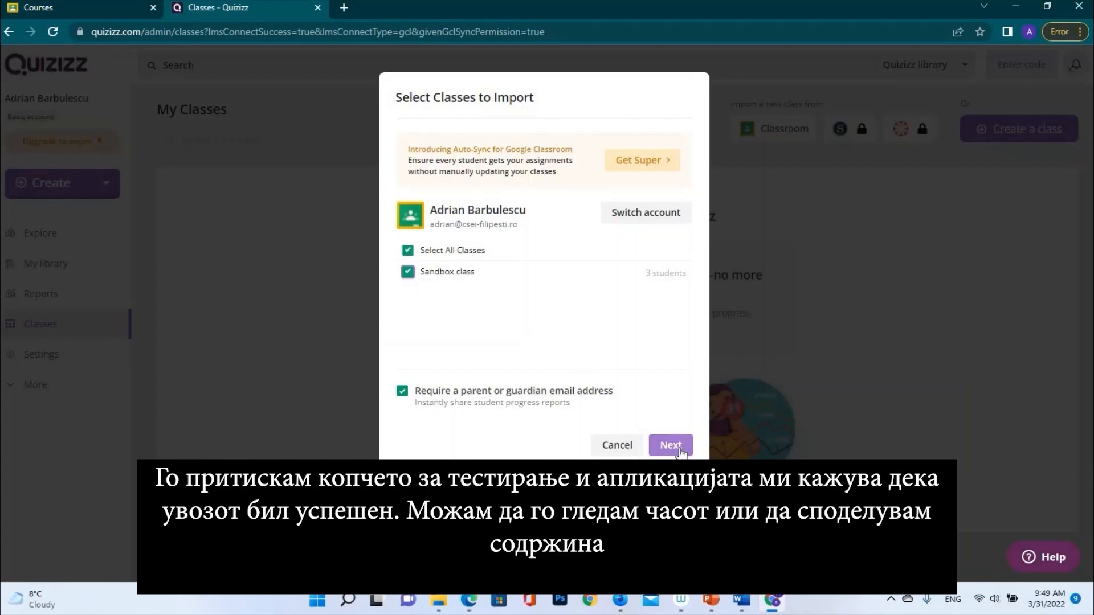
left_click(680, 450)
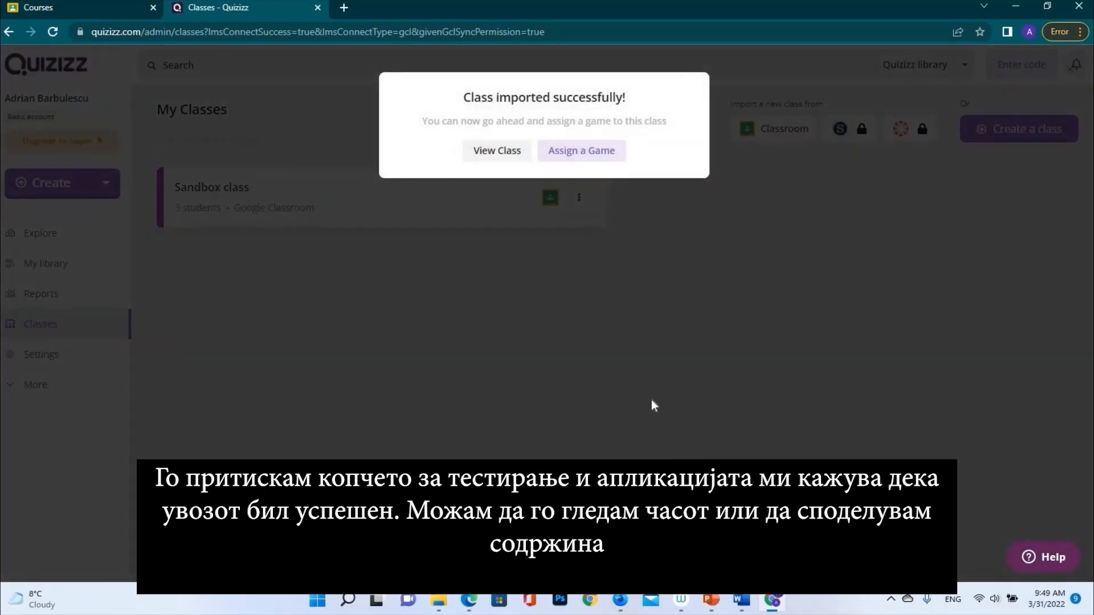
left_click(505, 152)
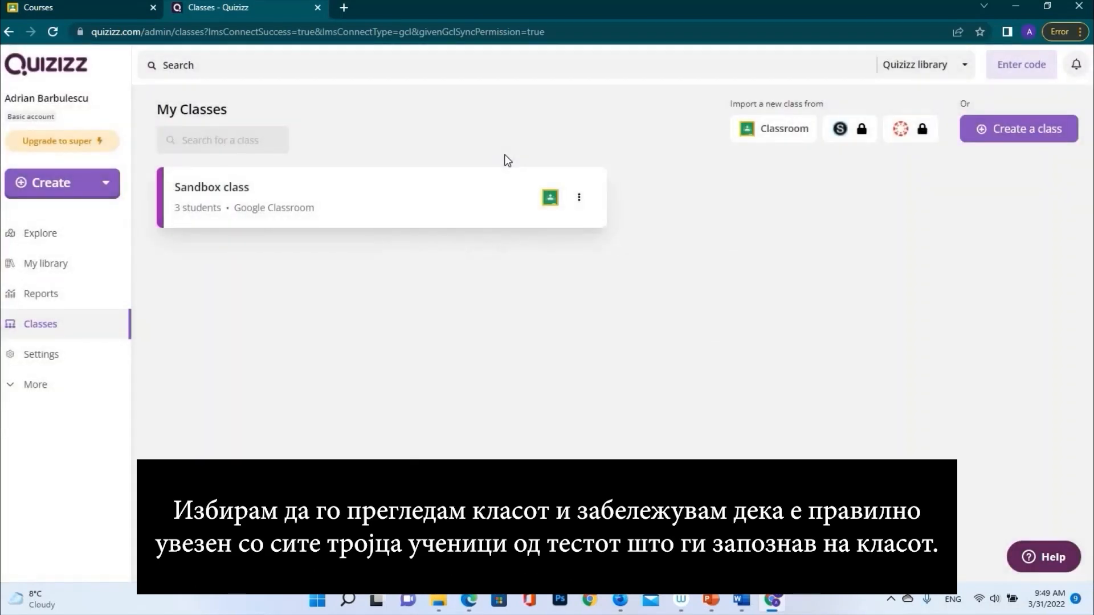
left_click(346, 207)
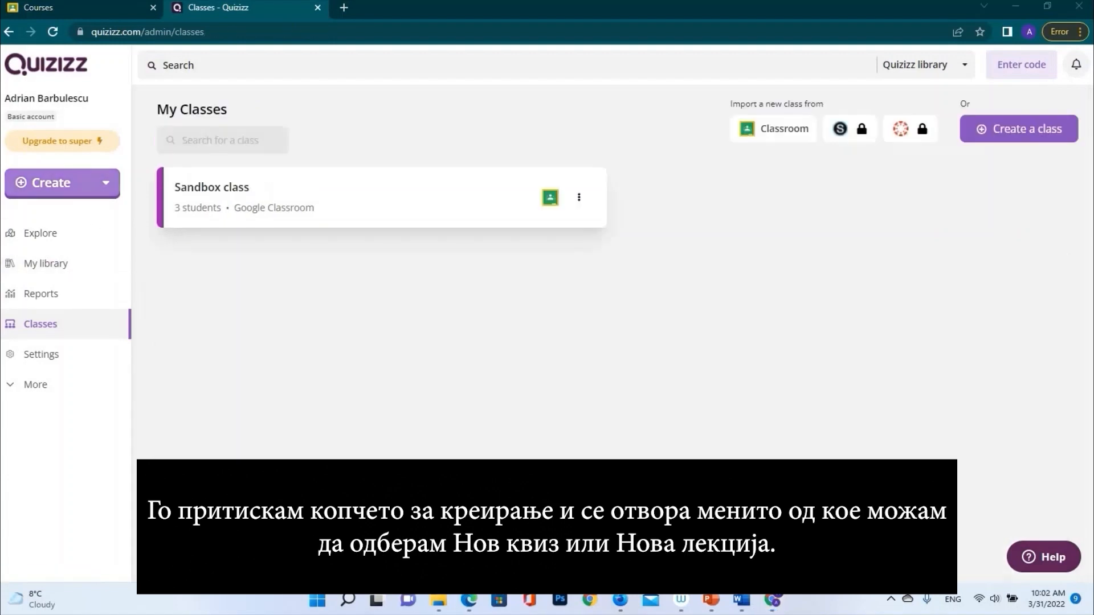
Start a new lesson and name it 'Test'
left_click(111, 181)
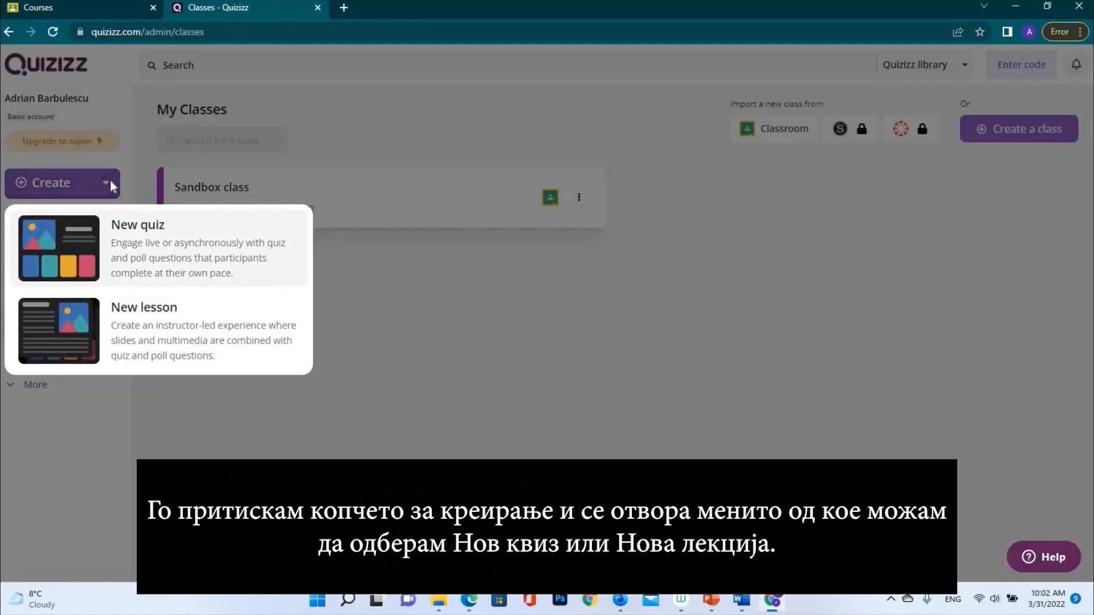
left_click(167, 338)
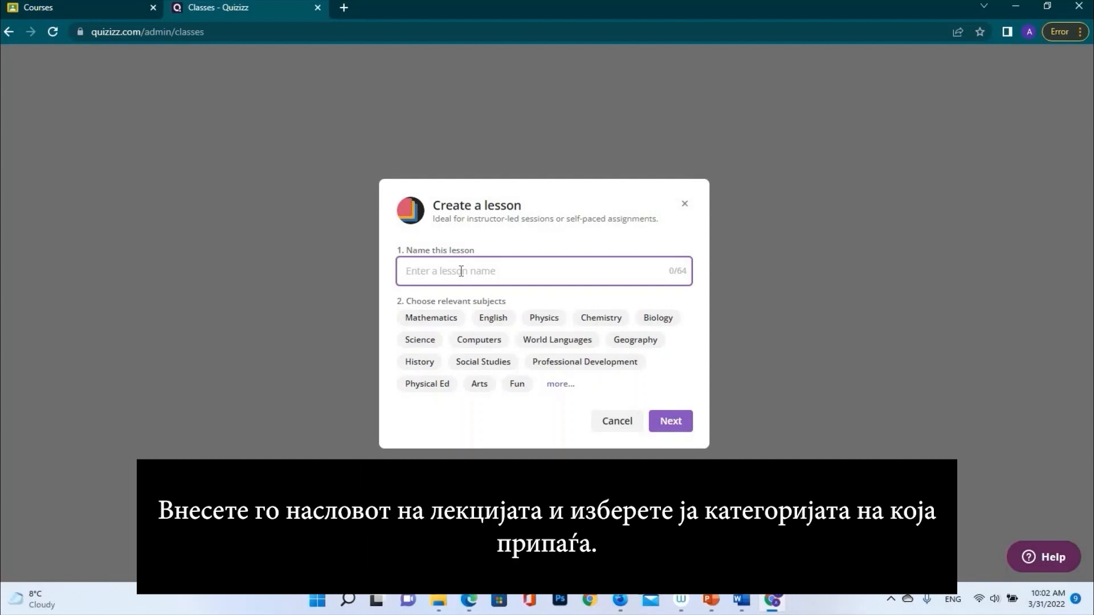
type("W")
key("BackSpace")
type("Test")
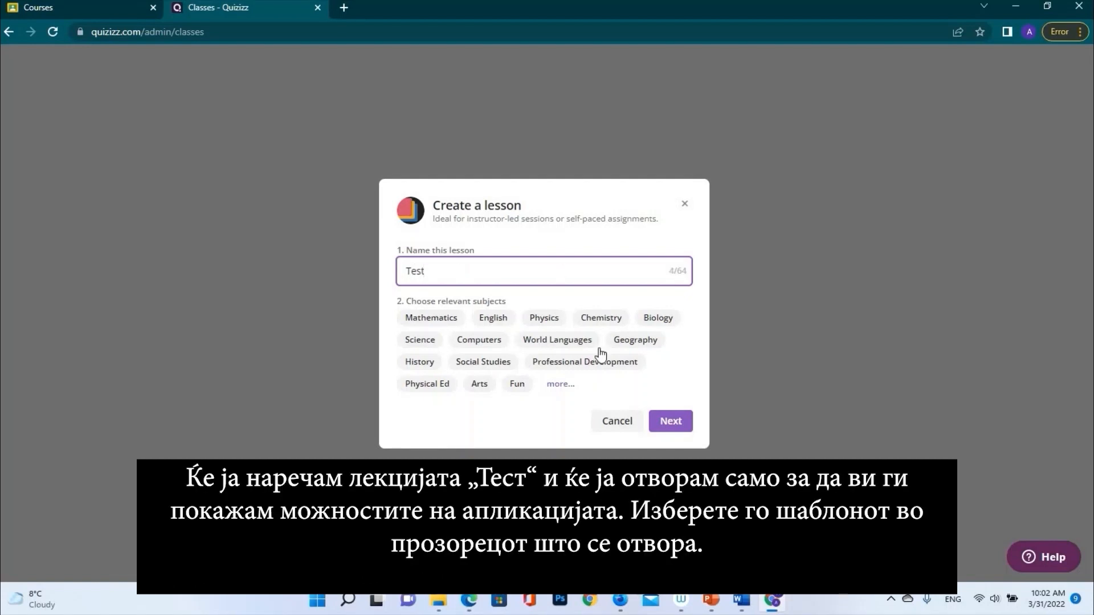
Tag the lesson Geography, choose the dark blue theme, and create it
left_click(634, 342)
left_click(669, 425)
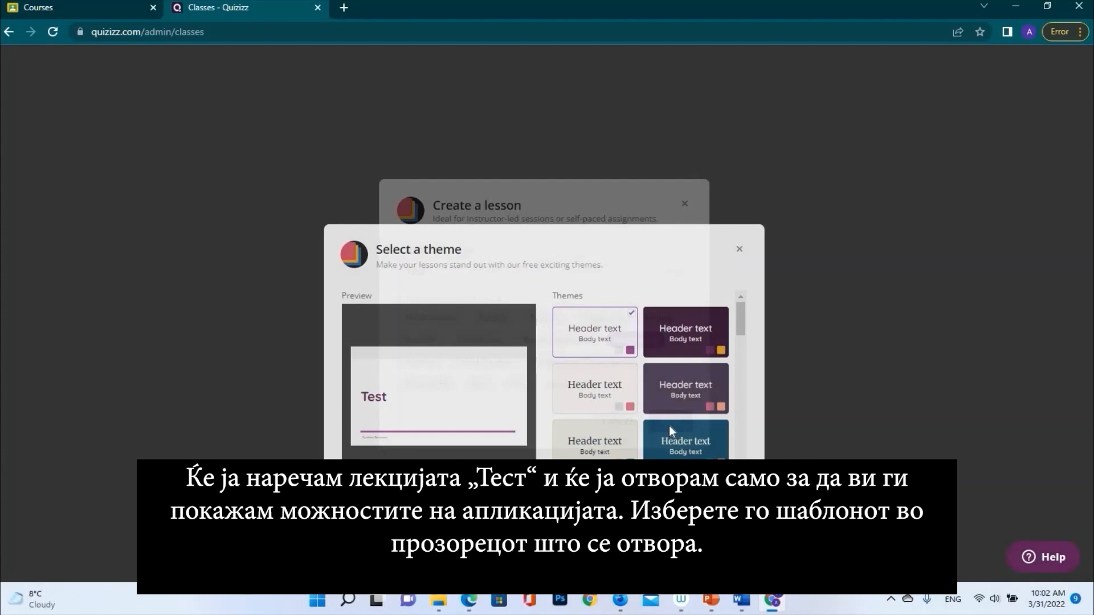
left_click(696, 393)
left_click(706, 450)
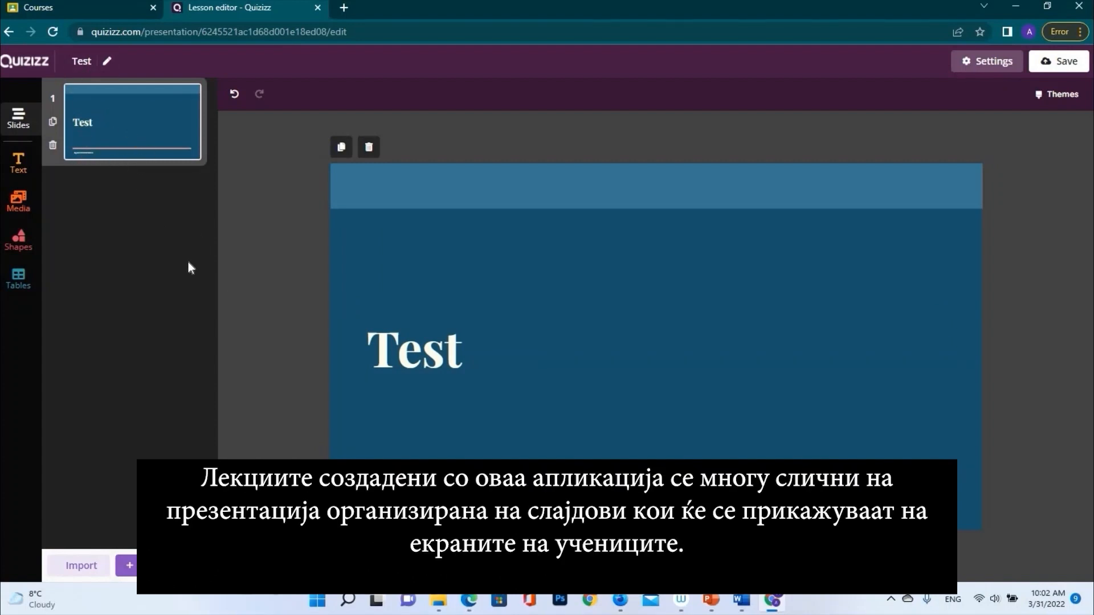
Look over the slide types, then discard the Test lesson and return to My library
left_click(126, 565)
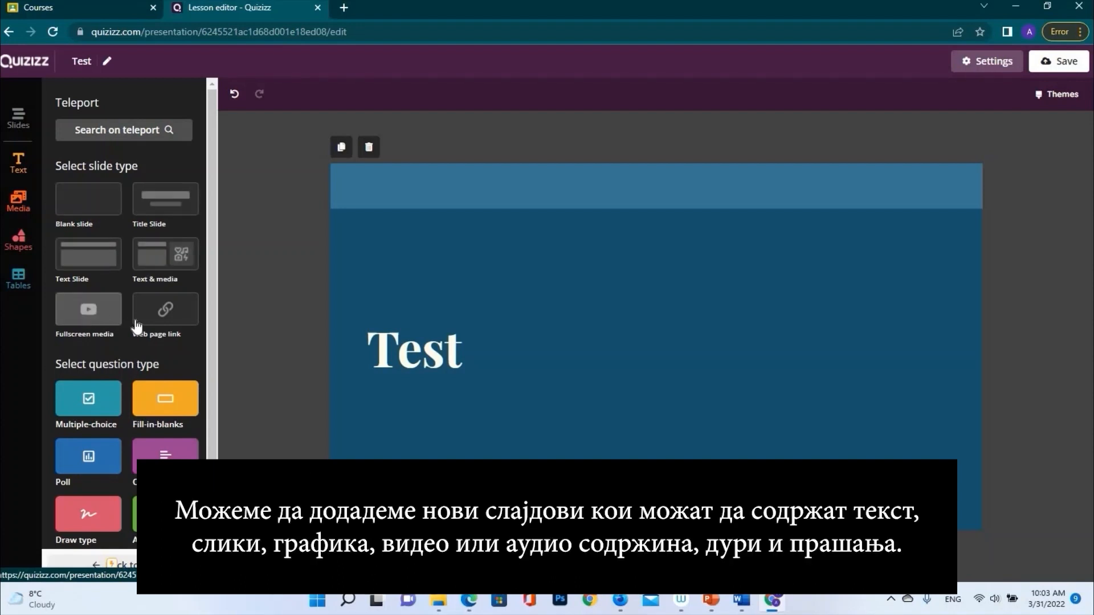
scroll(90, 402, "down", 2)
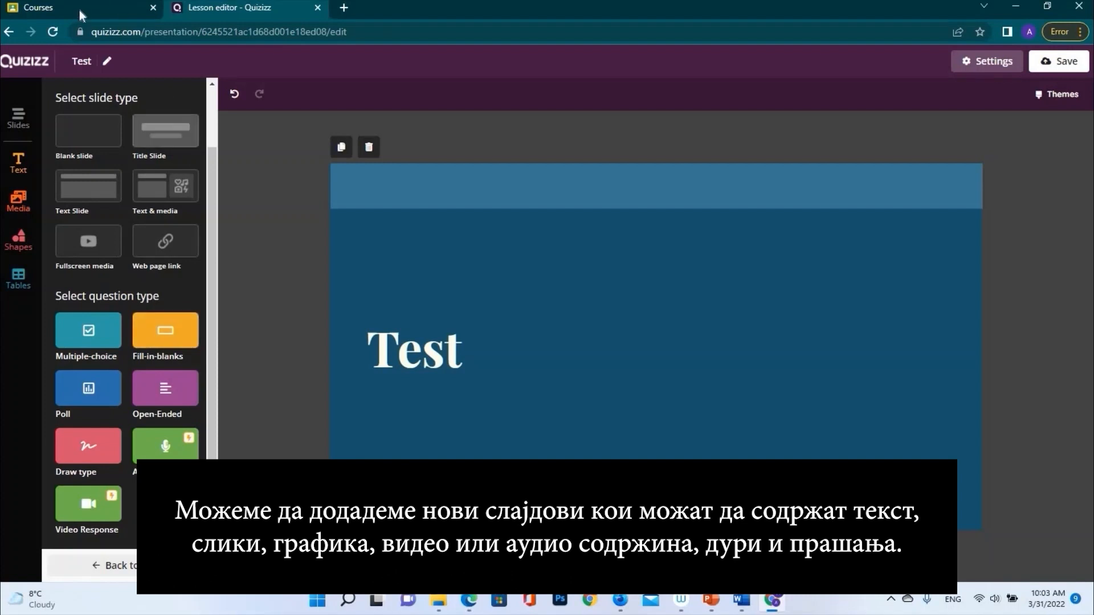
left_click(9, 32)
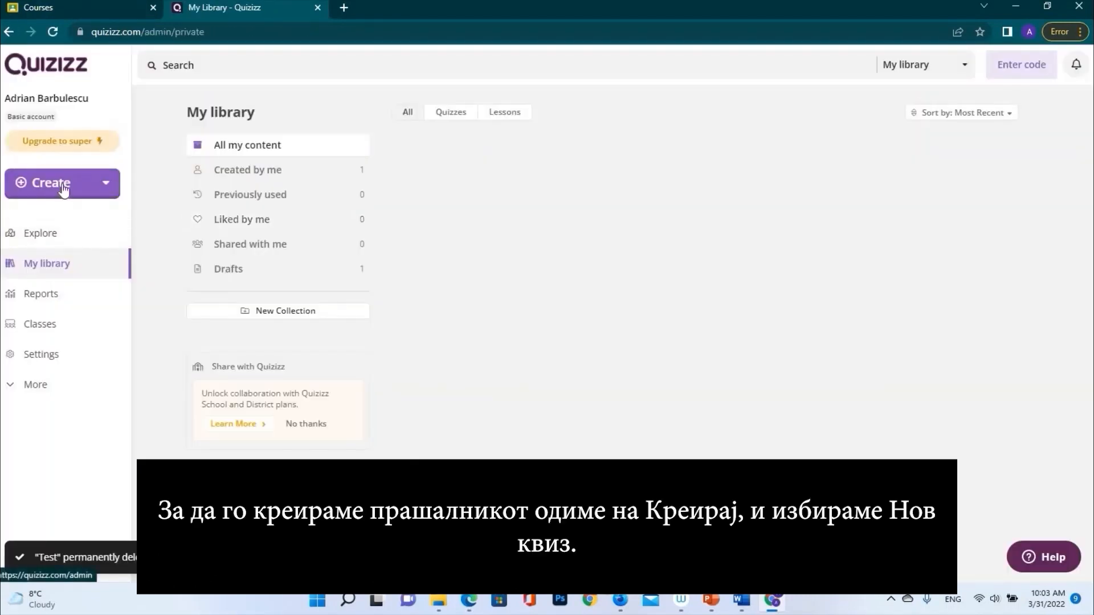
Create a new quiz titled 'Which is the capital?' tagged with Geography
left_click(95, 186)
left_click(164, 246)
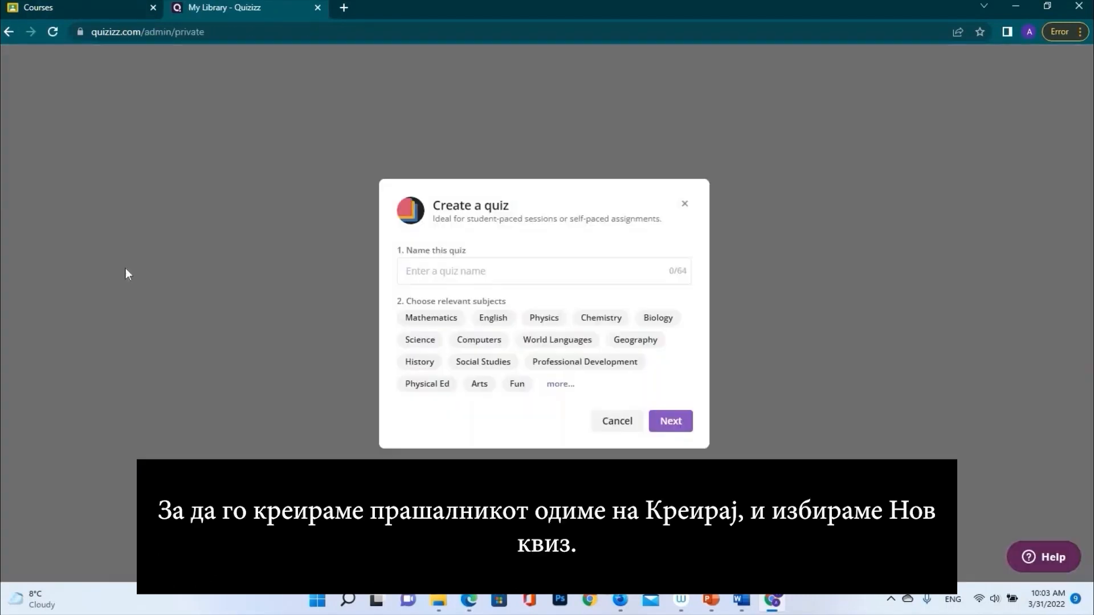
type("Which")
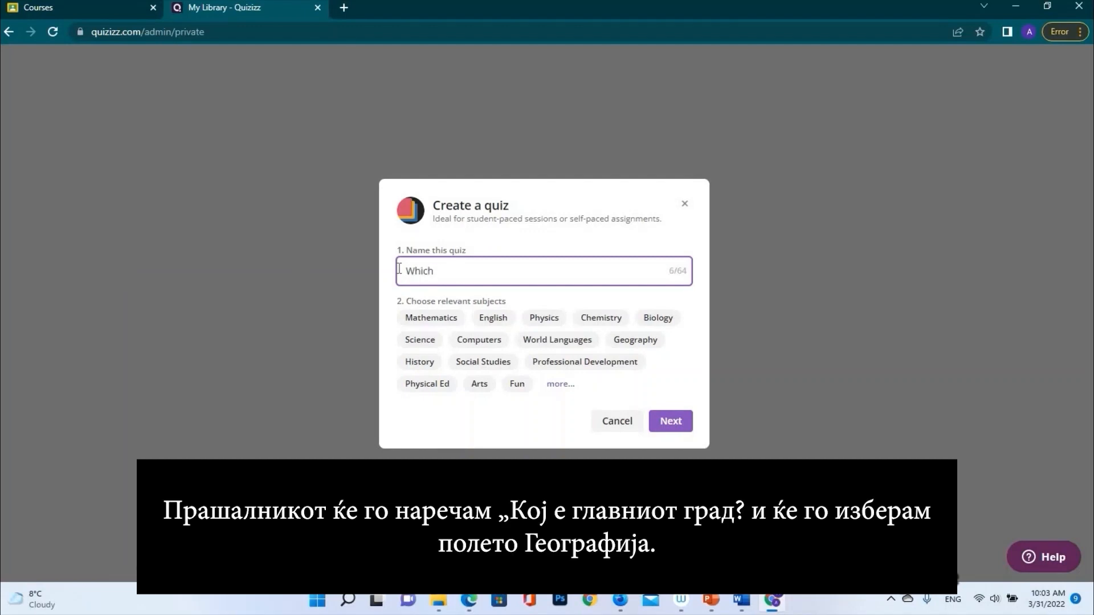
type(" is the capital?")
left_click(635, 339)
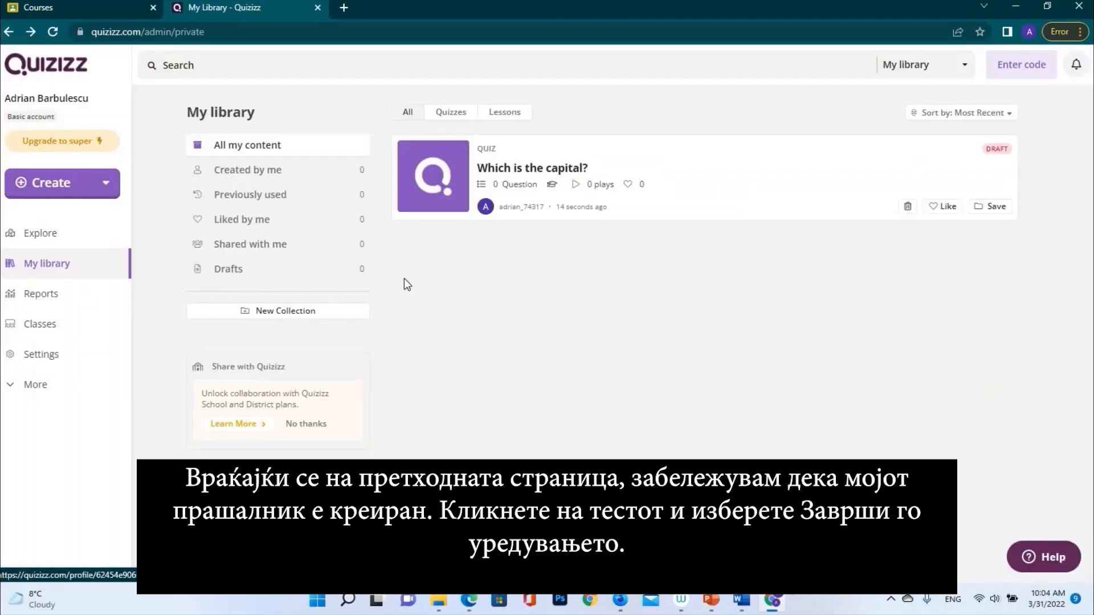
Open the 'Which is the capital?' draft from My library in the Quizizz Creator
left_click(532, 171)
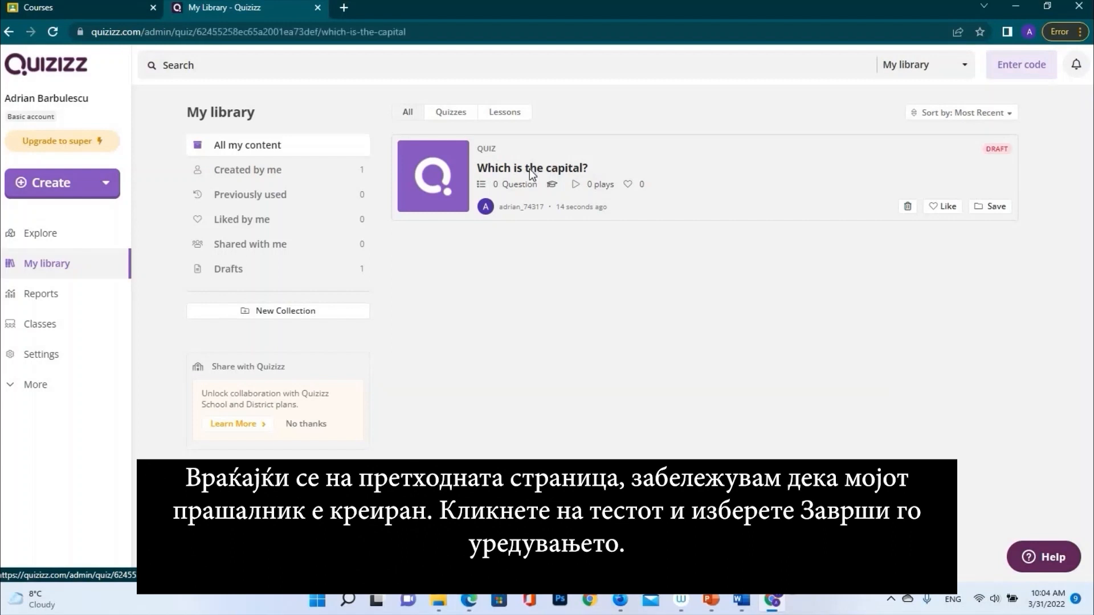
left_click(352, 275)
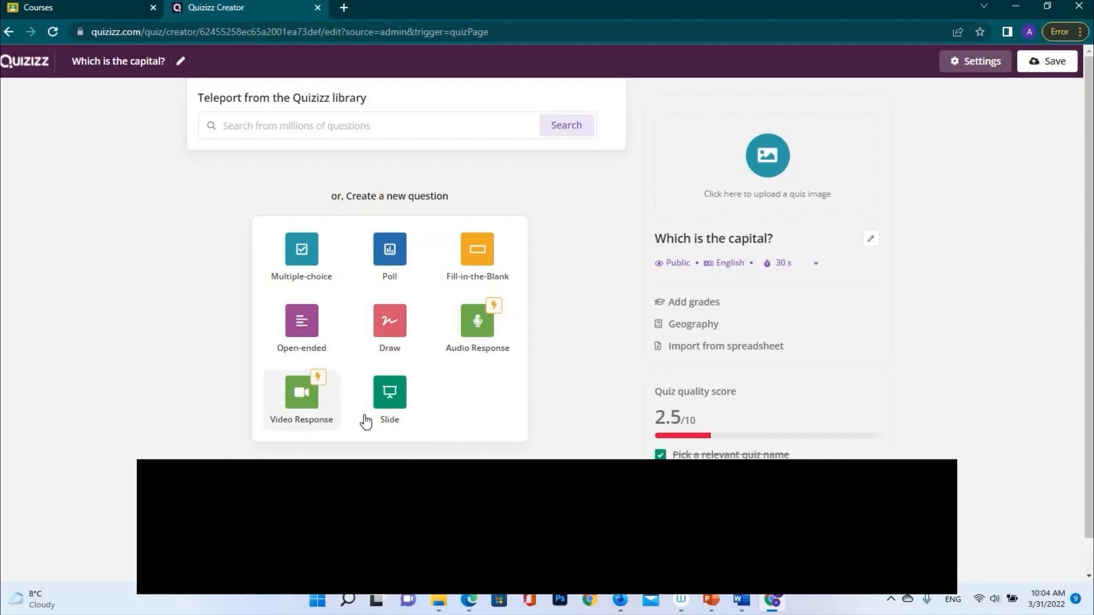
Add a multiple-choice question reading 'Which is capital of Romania' and start inserting an image
left_click(307, 260)
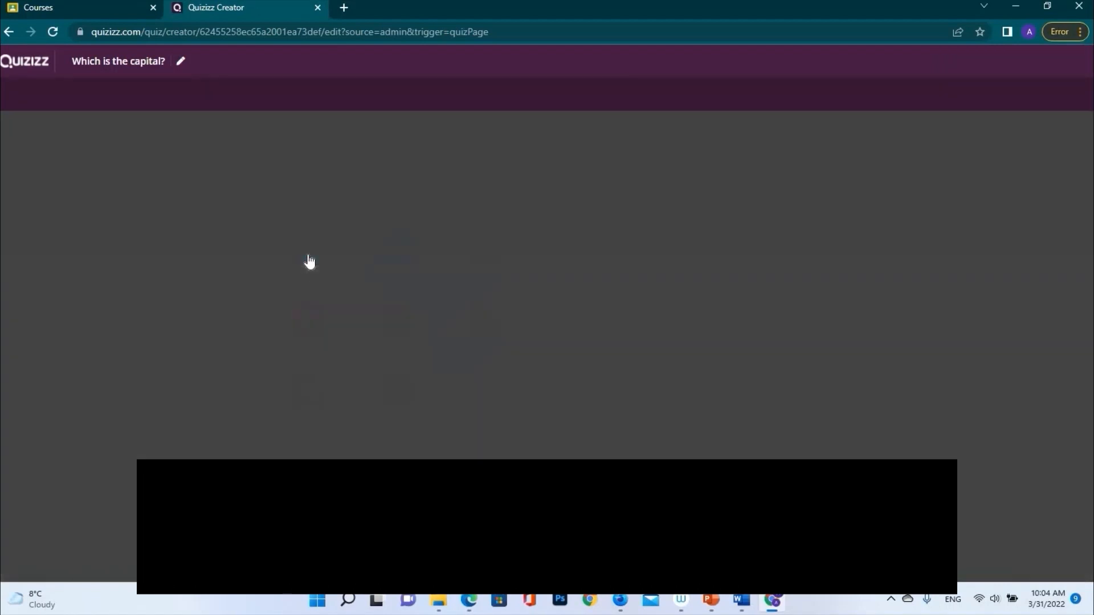
type("W")
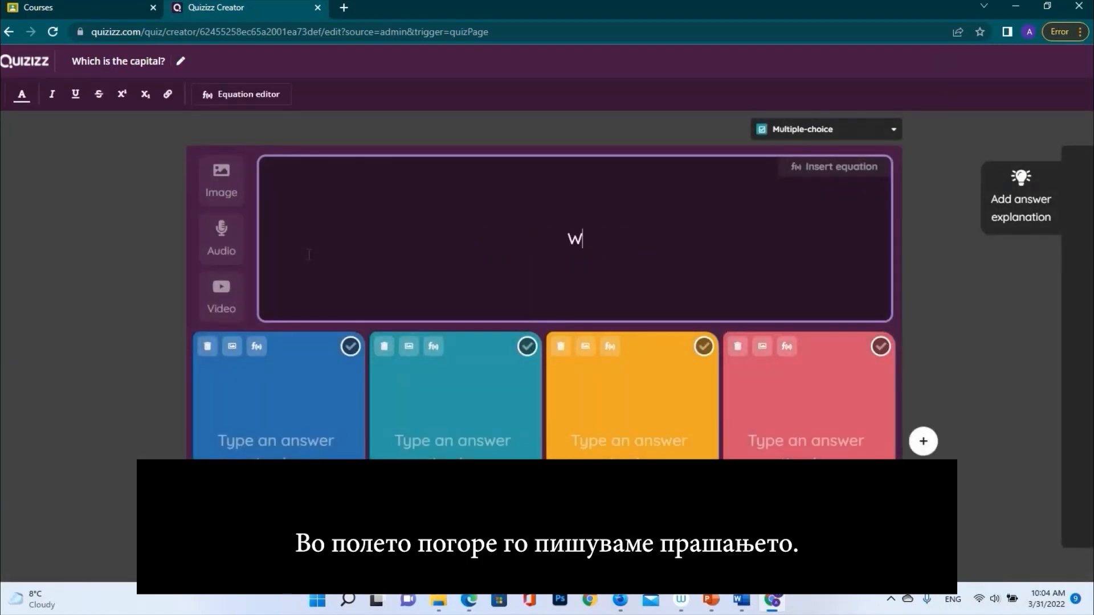
type("hich is capitak")
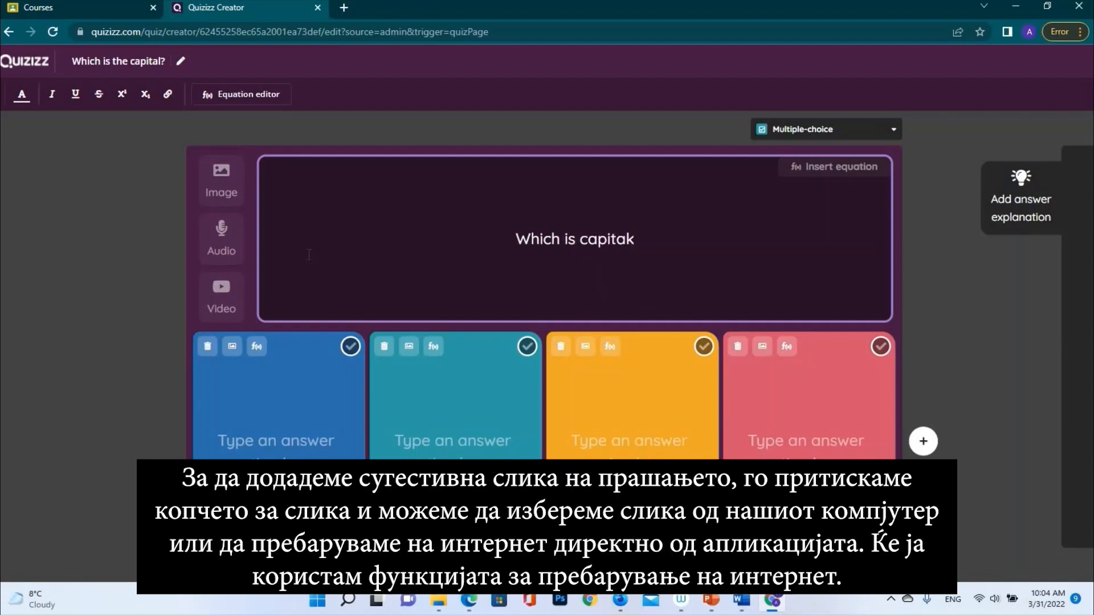
key("BackSpace")
type("l of Romania")
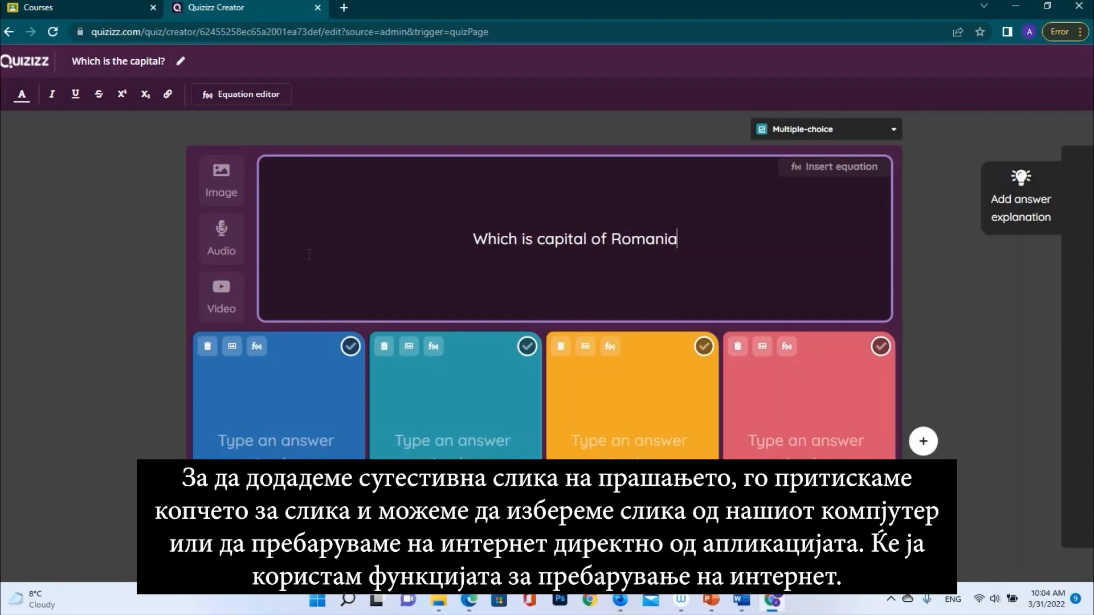
left_click(224, 183)
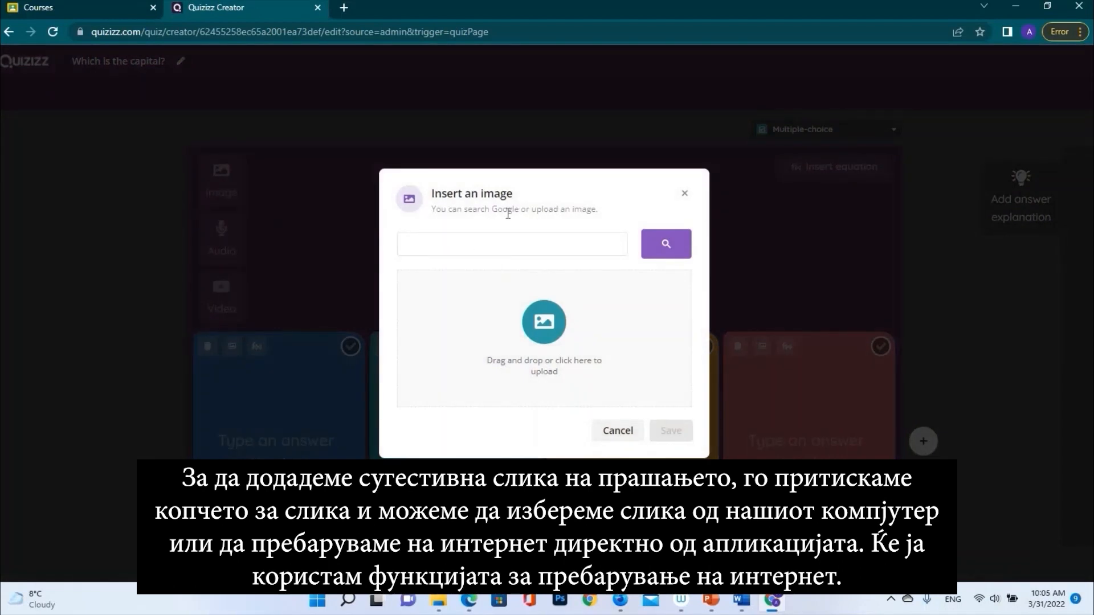
Search the web images for 'Romania' and insert the Romanian flag picture into the question
type("Romania")
left_click(676, 240)
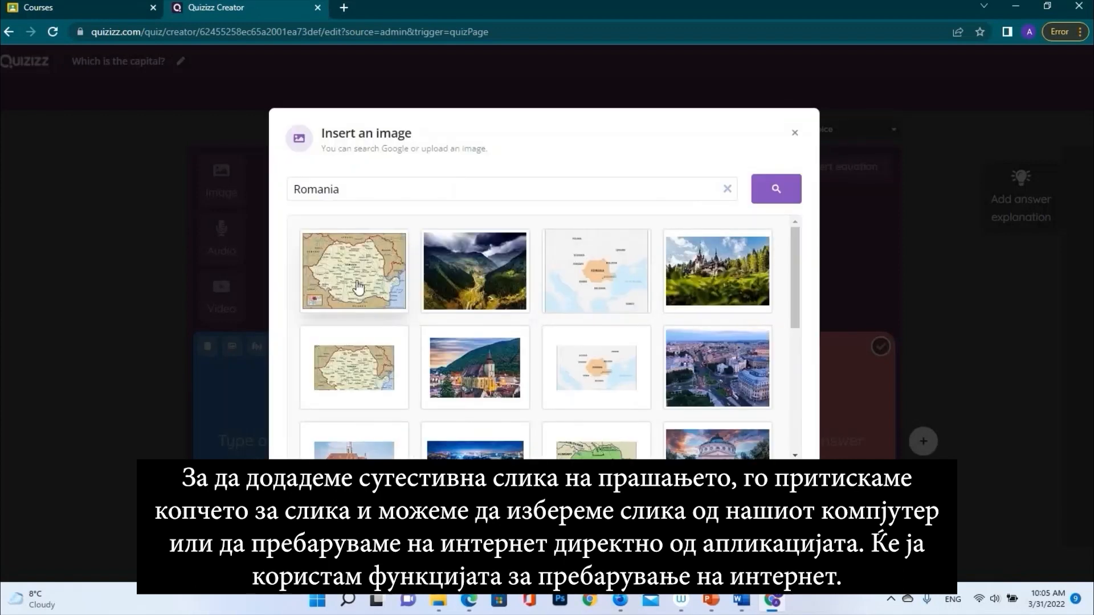
scroll(721, 302, "down", 5)
left_click(721, 302)
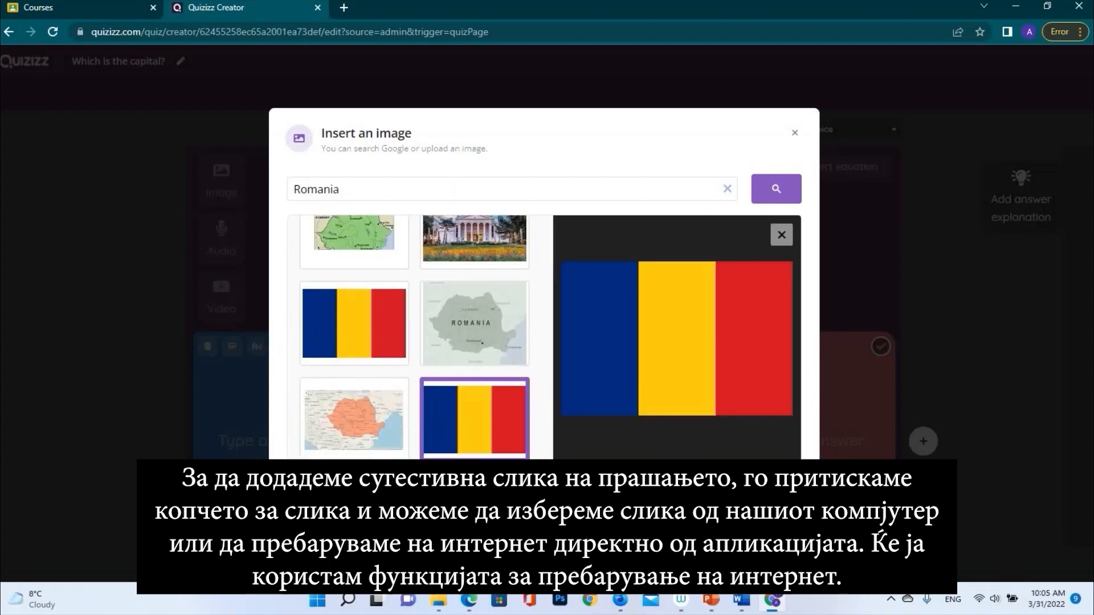
left_click(766, 488)
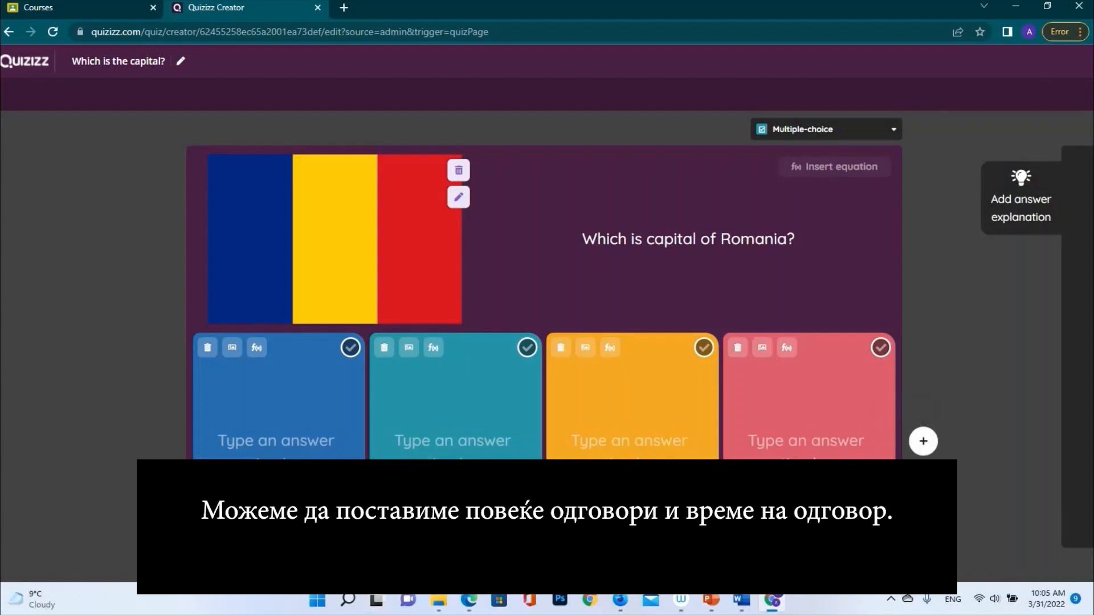
Enter the four answer choices Cluj, Bucuresti, Craiova and Brasov
left_click(445, 563)
left_click(402, 322)
left_click(278, 440)
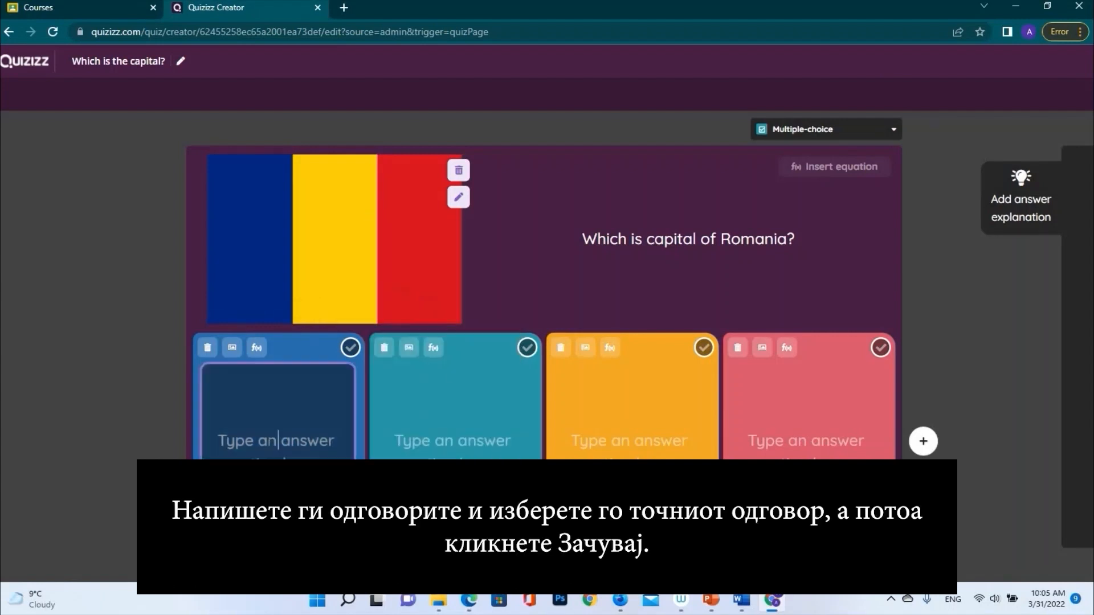
type("Cluj")
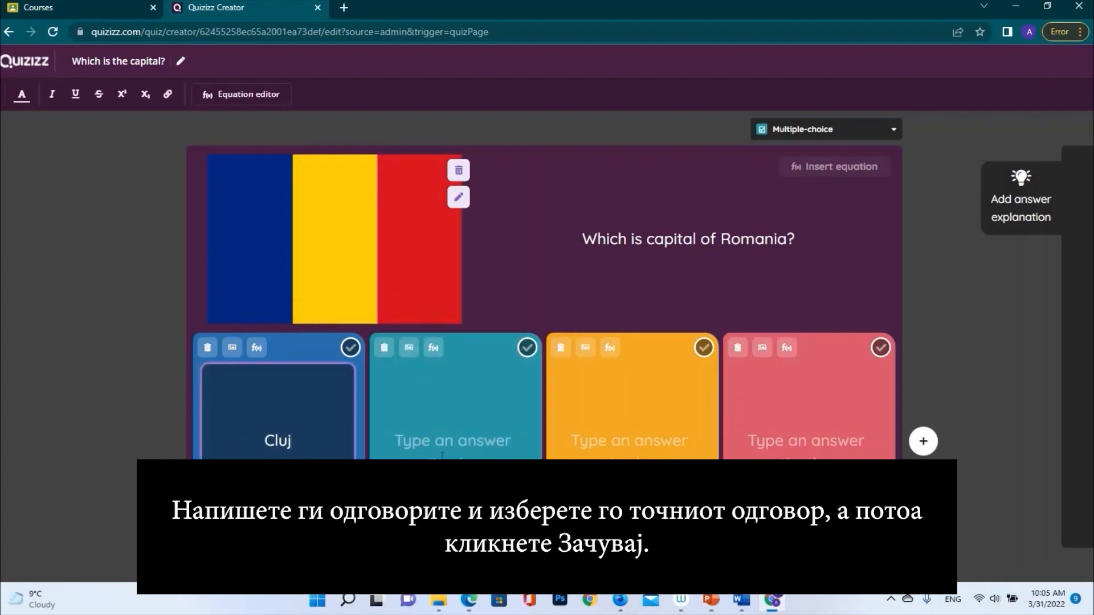
left_click(442, 456)
type("Bucuresti")
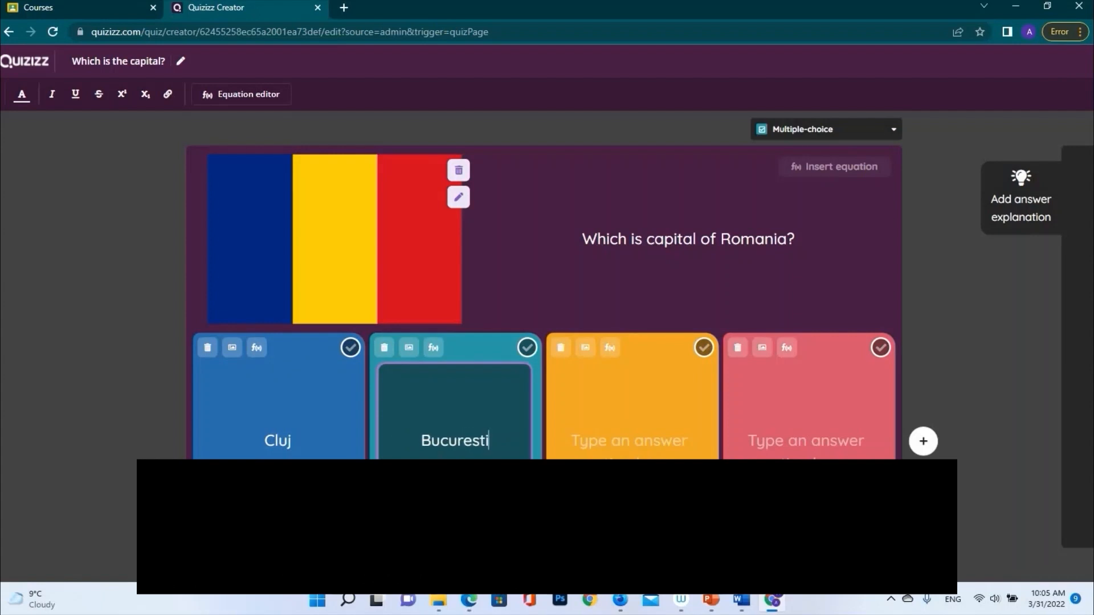
left_click(631, 440)
type("Craiova")
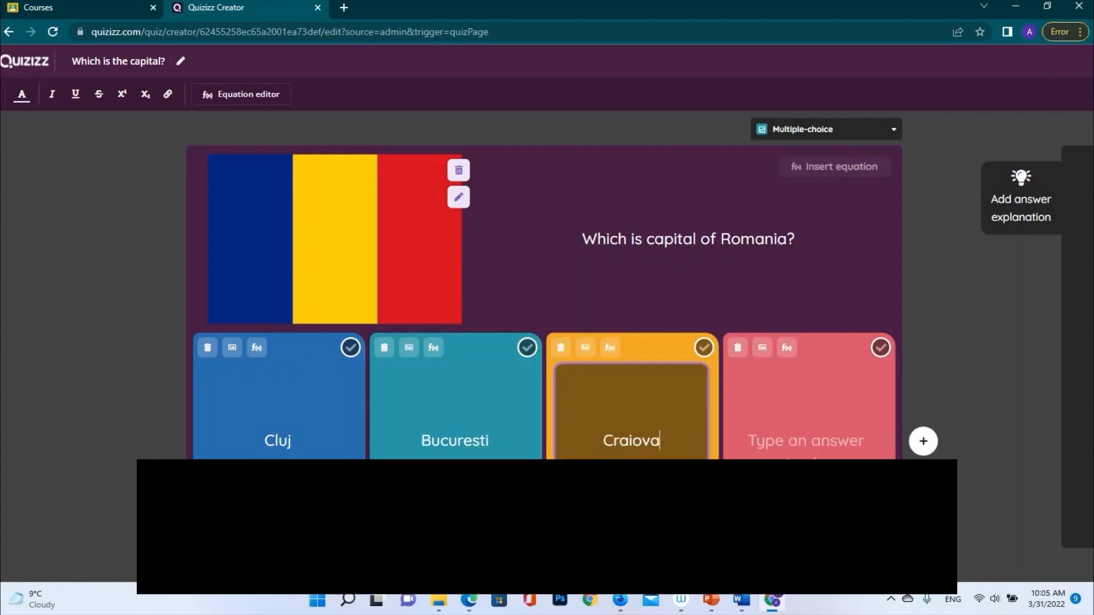
left_click(799, 405)
type("Brasov")
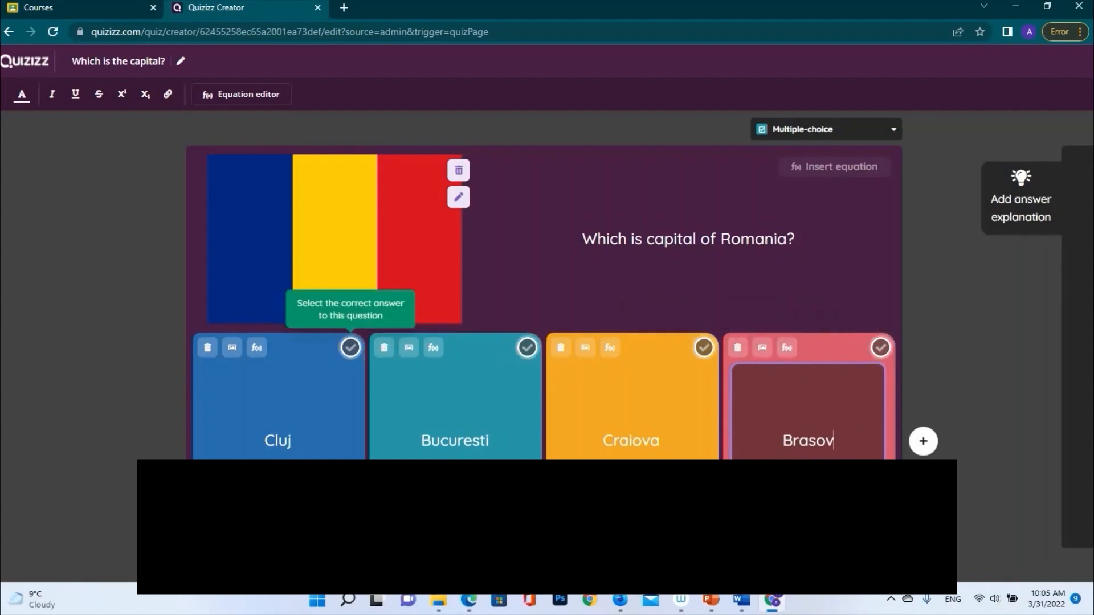
Mark Bucuresti as the correct answer and save the question
left_click(527, 347)
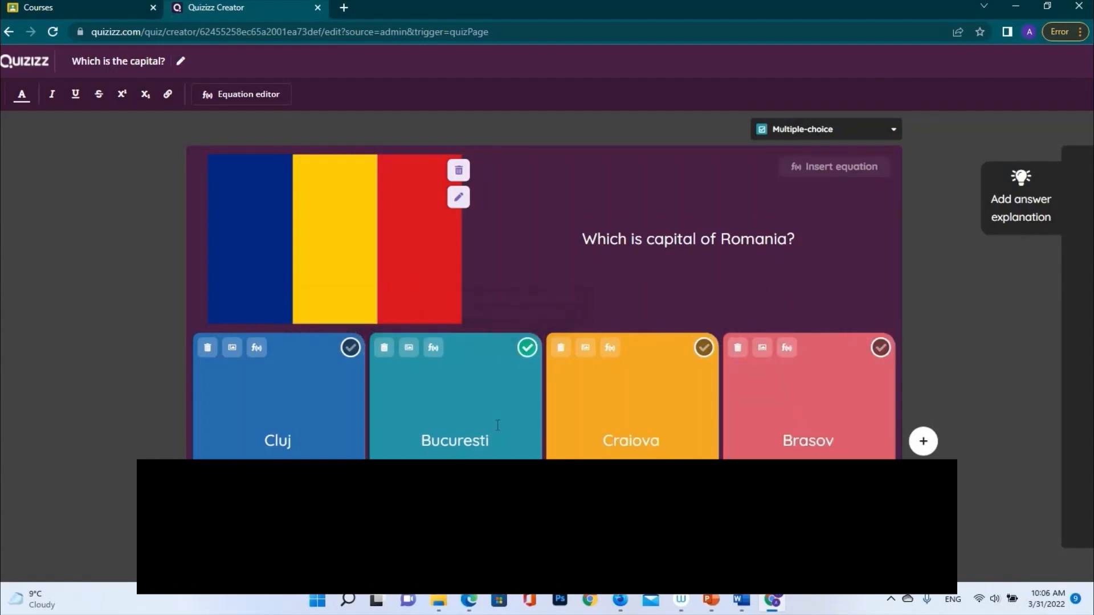
left_click(868, 563)
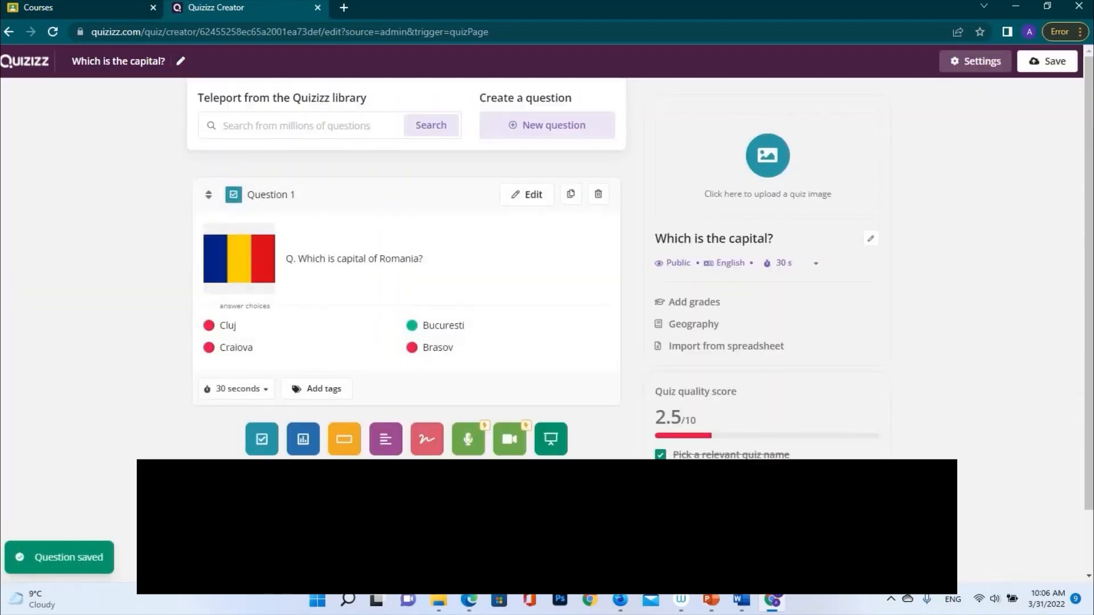
left_click(575, 133)
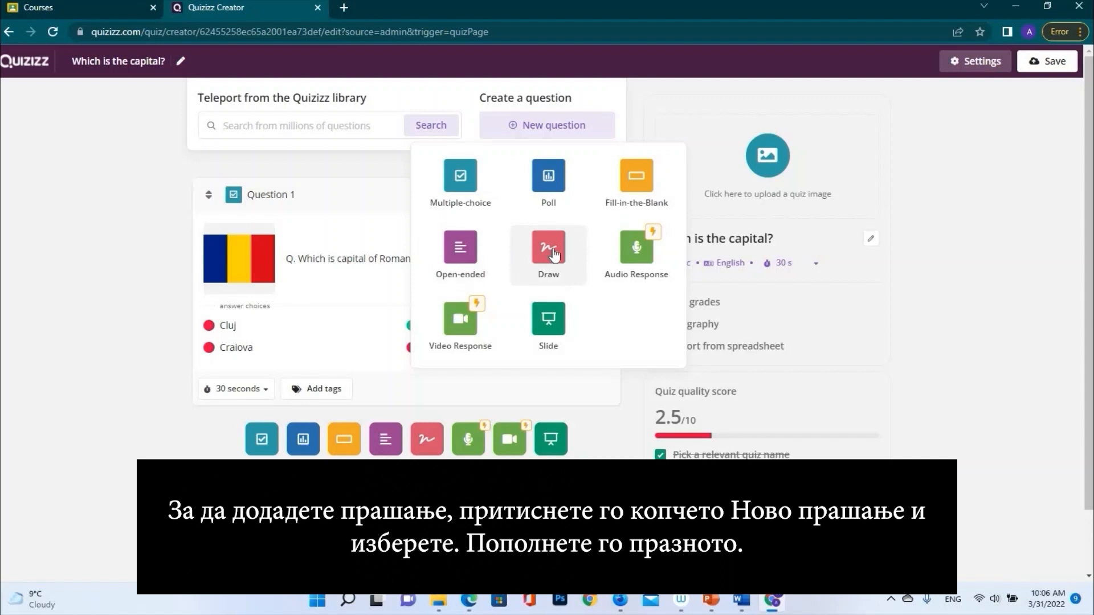
Add a Fill-in-the-Blank question reading 'What is the capital of Scotland called?'
left_click(636, 184)
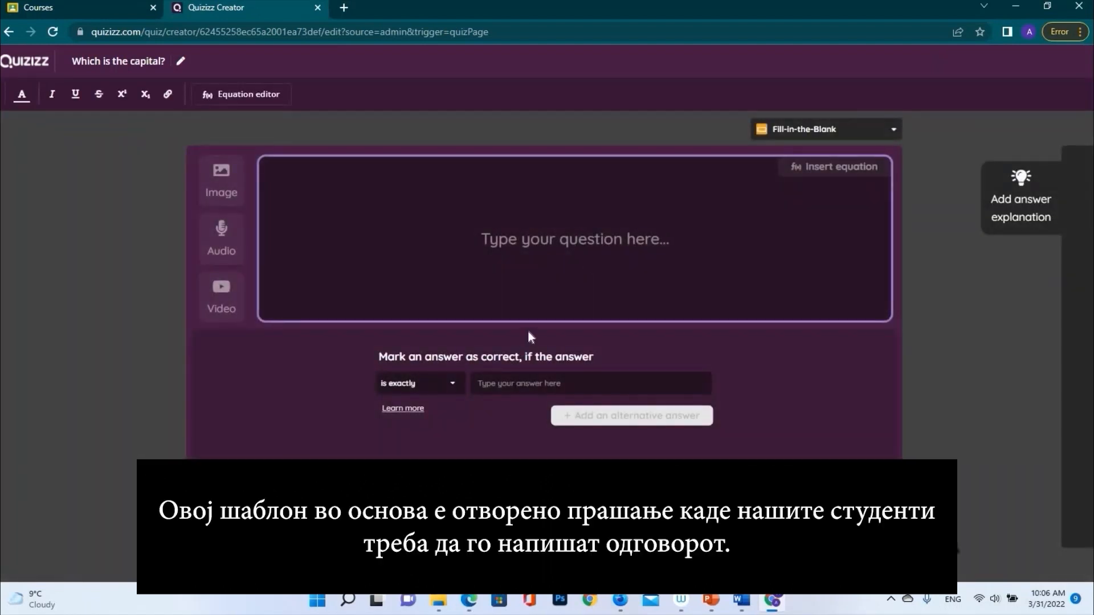
type("What is")
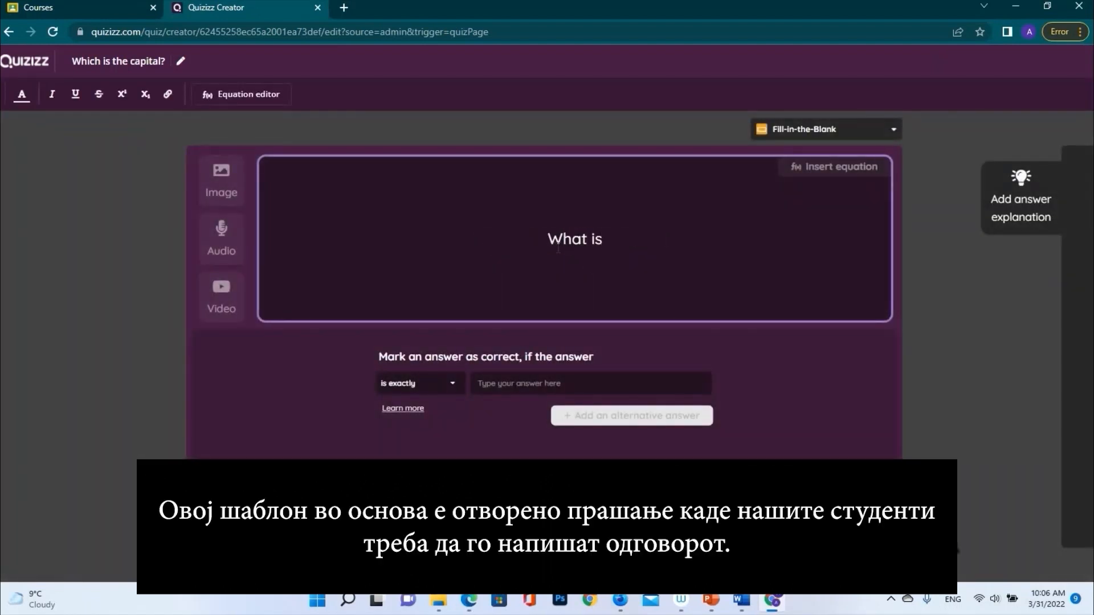
type(" the capital of ")
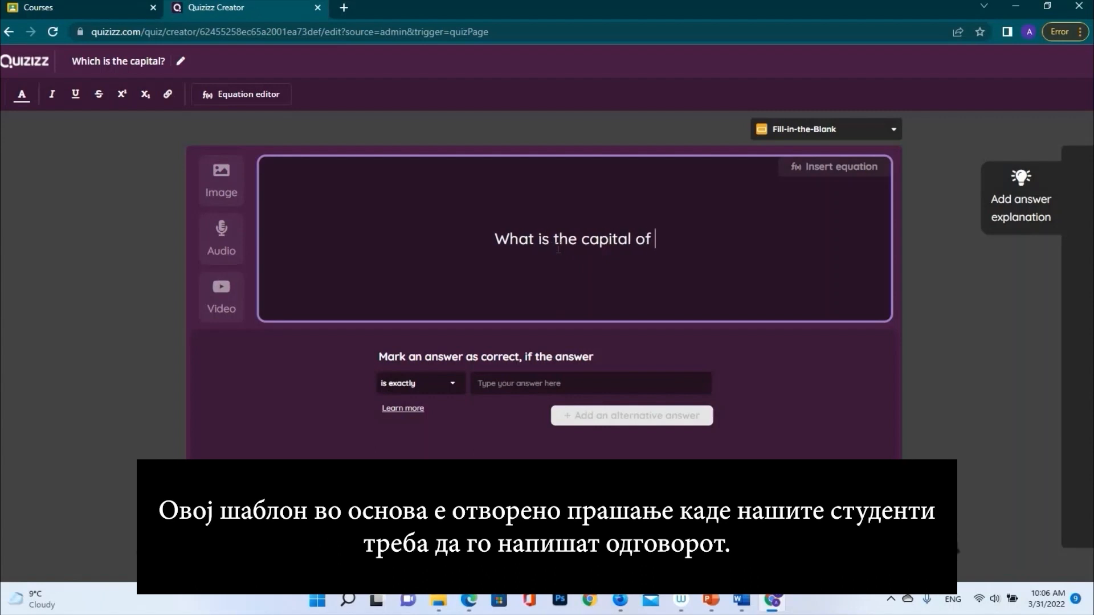
type("S")
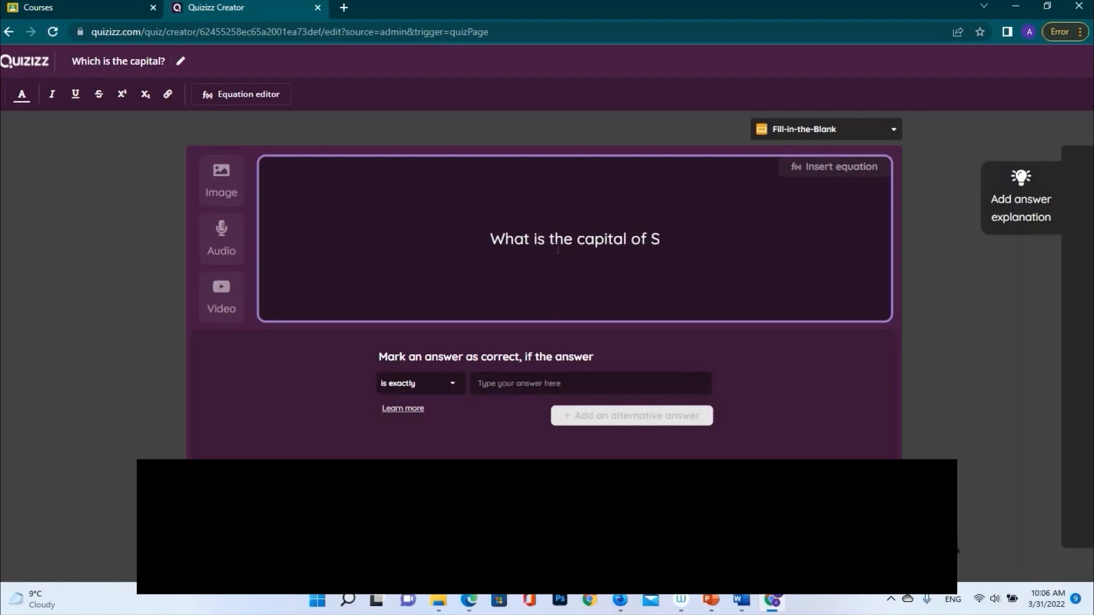
type("cotland called?")
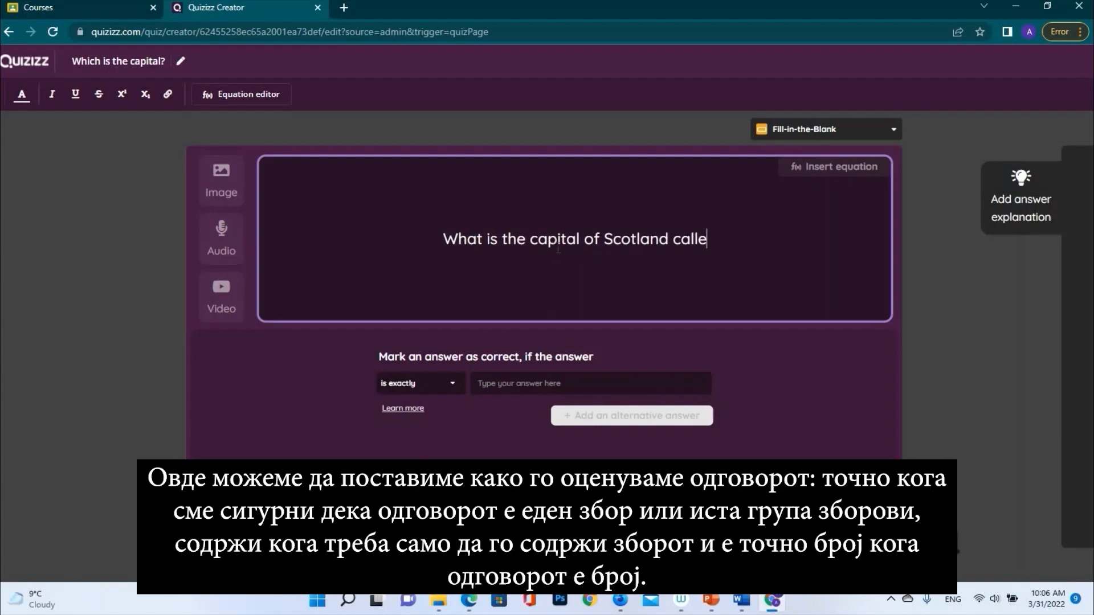
Switch answer matching to 'contains' and enter Edinburgh as the correct answer
left_click(451, 387)
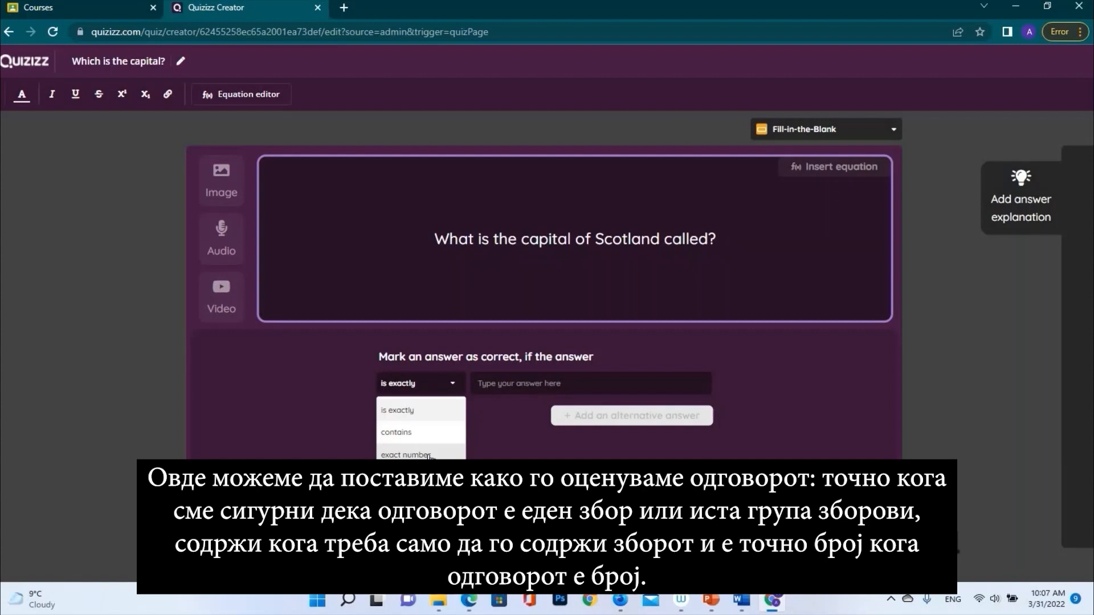
left_click(491, 385)
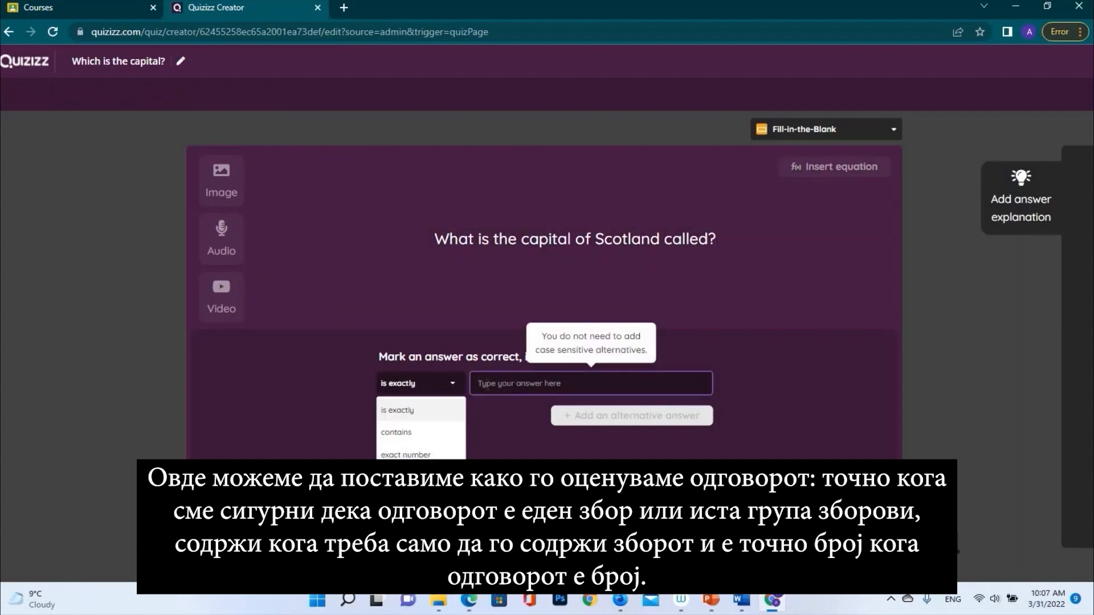
left_click(436, 431)
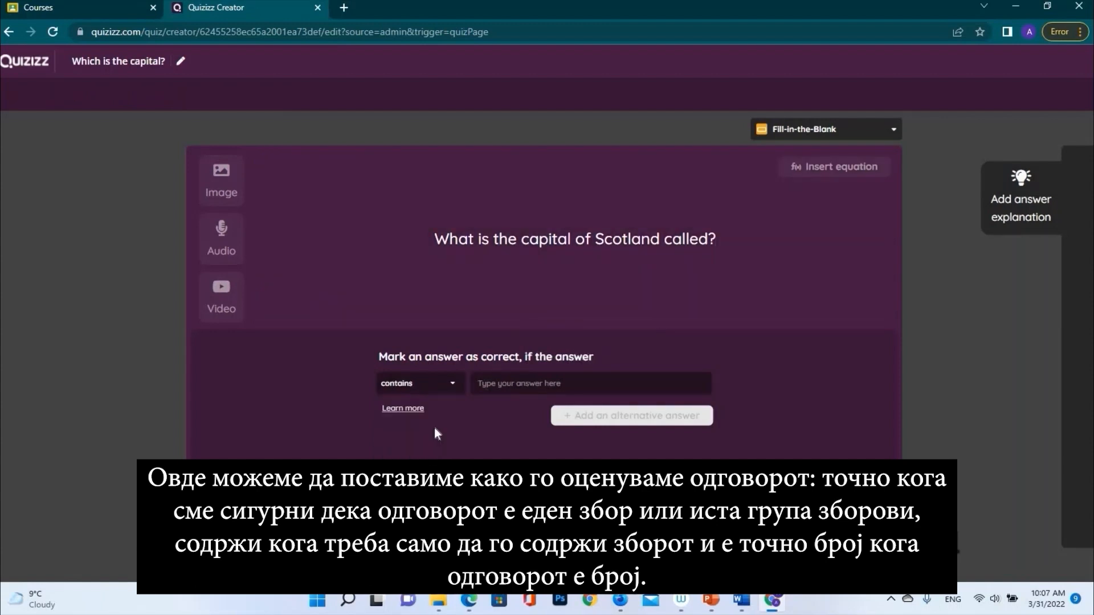
left_click(509, 380)
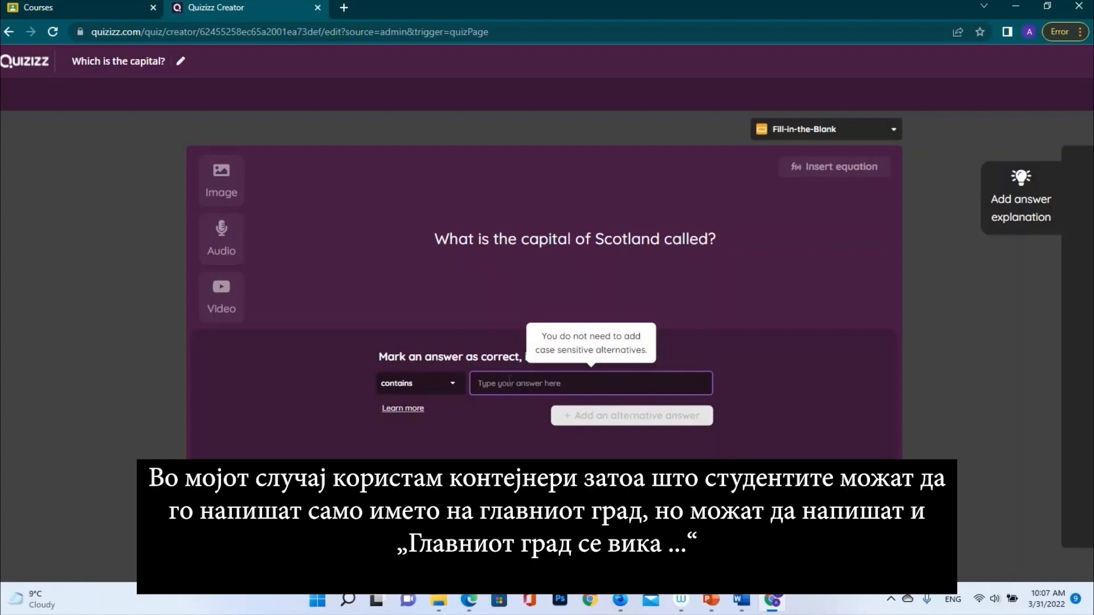
type("Edin")
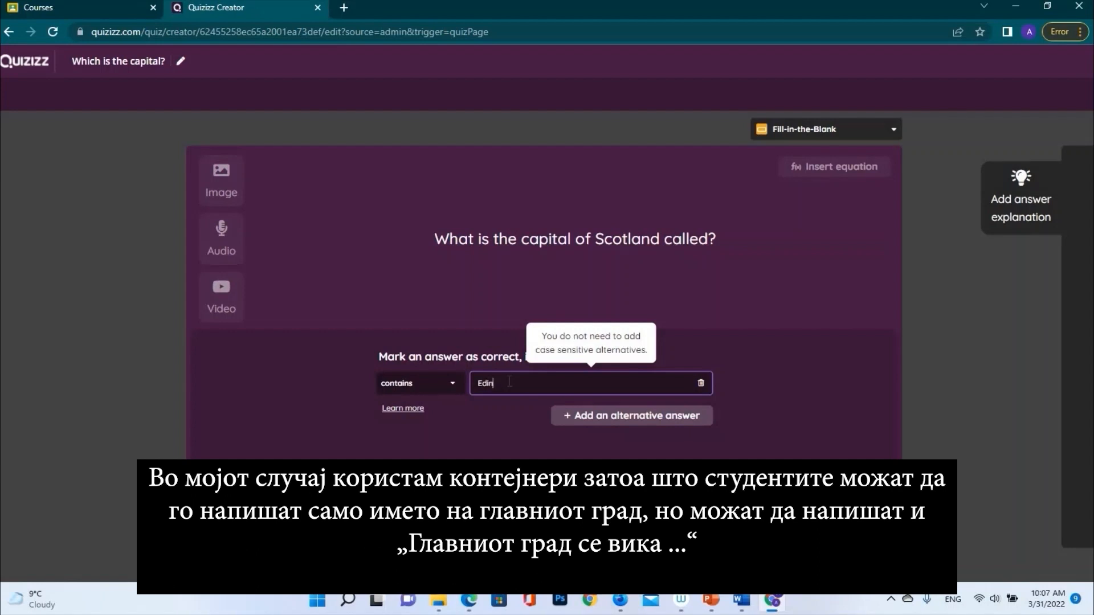
type("burg")
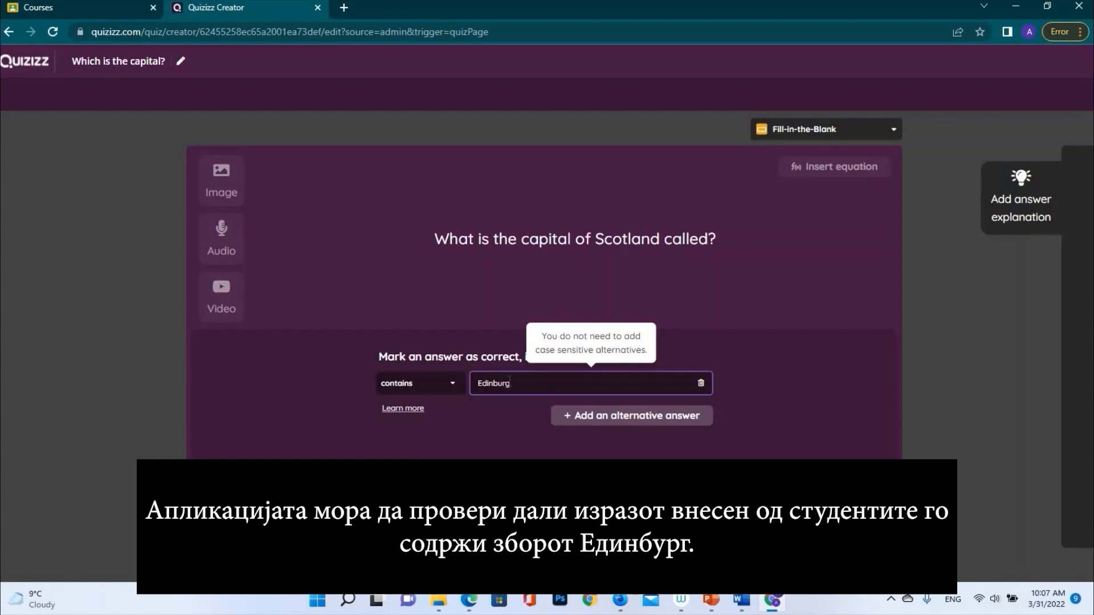
type("h")
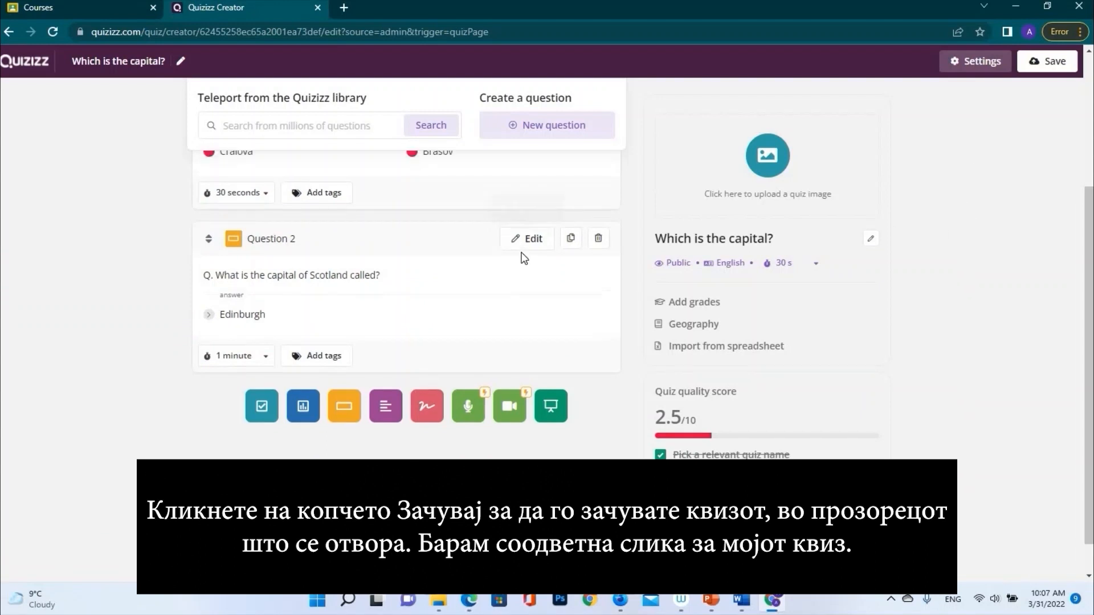
scroll(520, 254, "up", 3)
scroll(521, 254, "down", 2)
Save the quiz with the world flags map title image and a 3rd grade range
left_click(1048, 64)
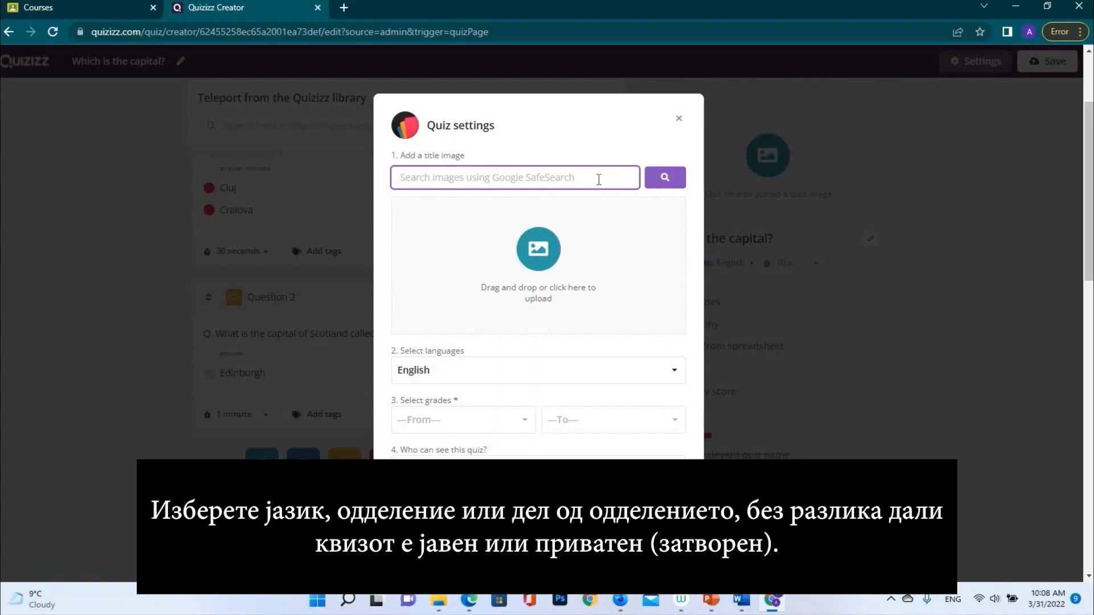
type("Map")
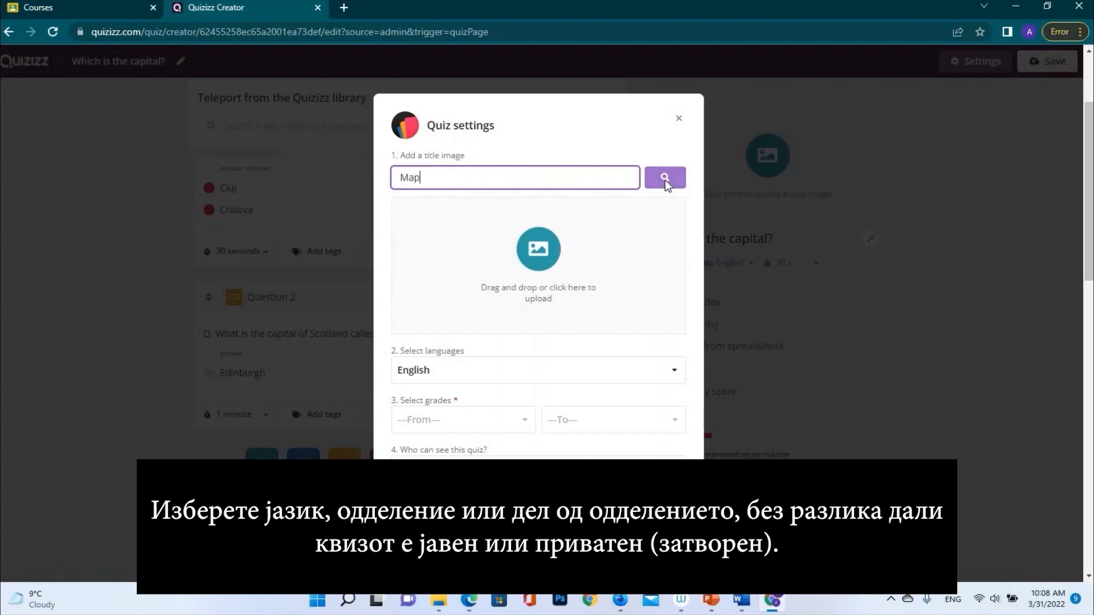
left_click(665, 177)
left_click(371, 288)
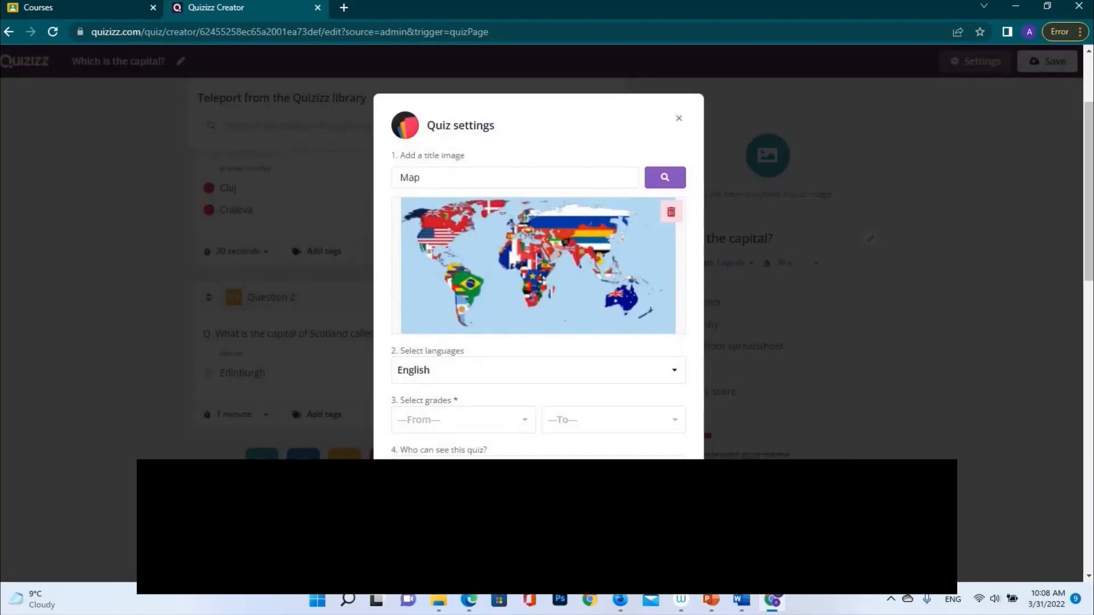
left_click(522, 420)
scroll(515, 442, "down", 1)
left_click(456, 458)
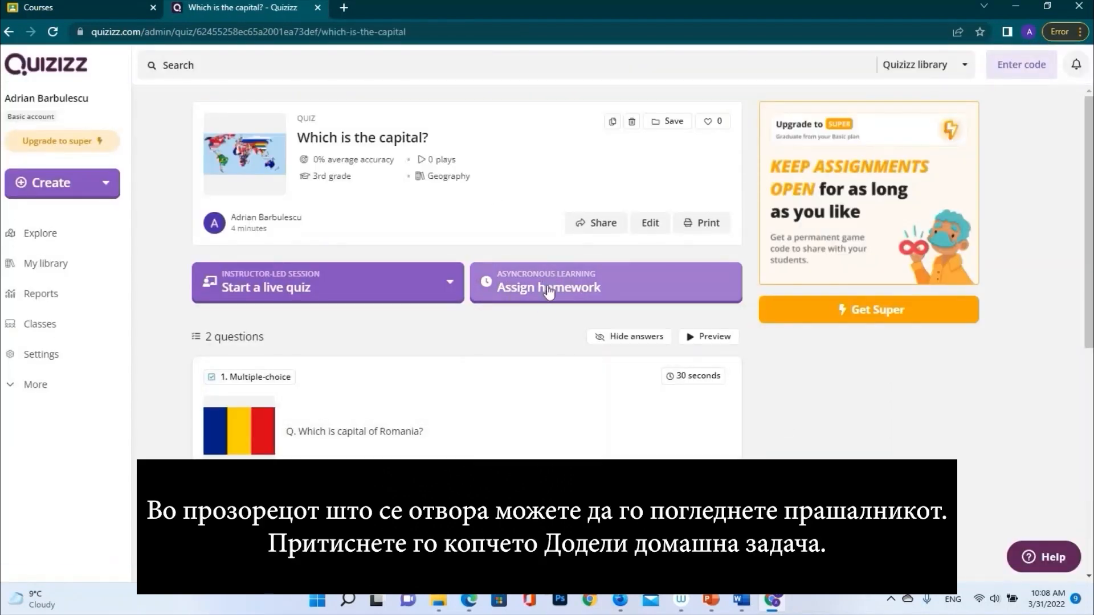
left_click(585, 290)
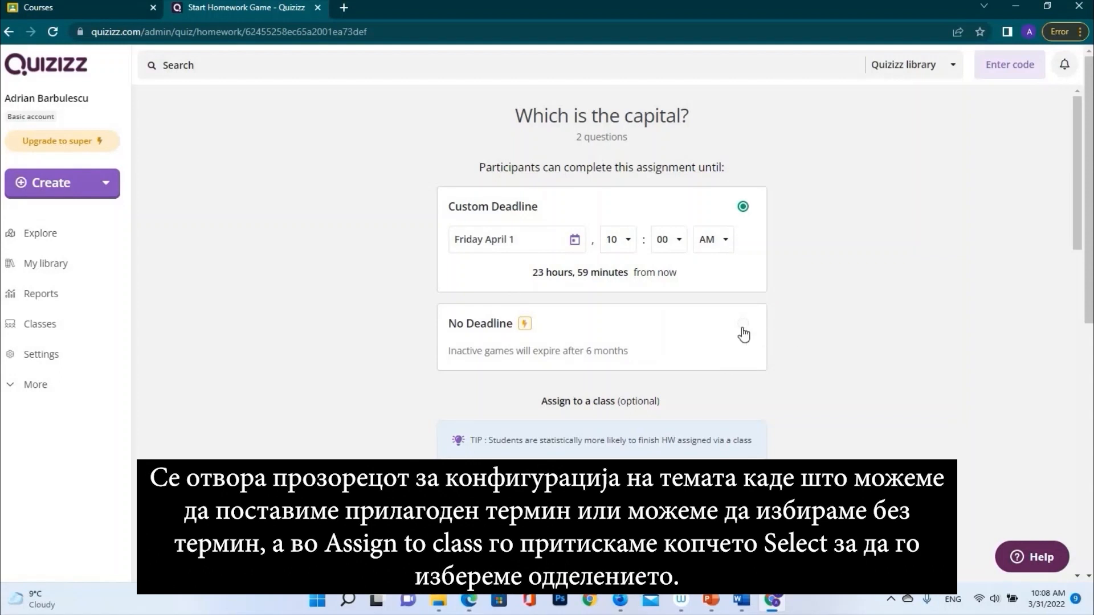
Choose Sandbox class as the class to assign the homework to
scroll(704, 388, "down", 1)
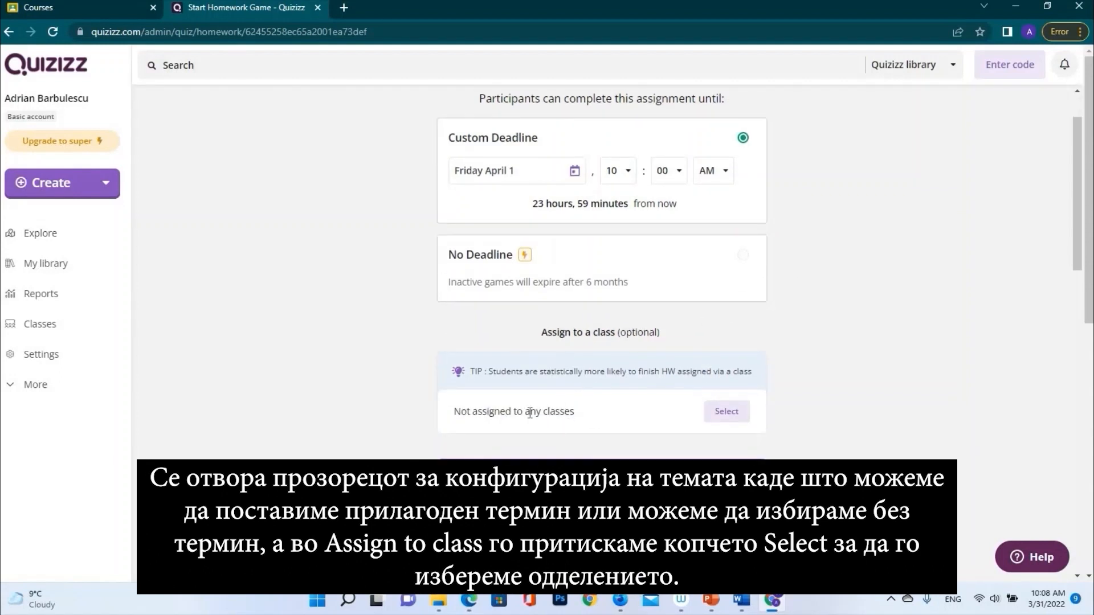
left_click(724, 420)
left_click(421, 294)
left_click(665, 409)
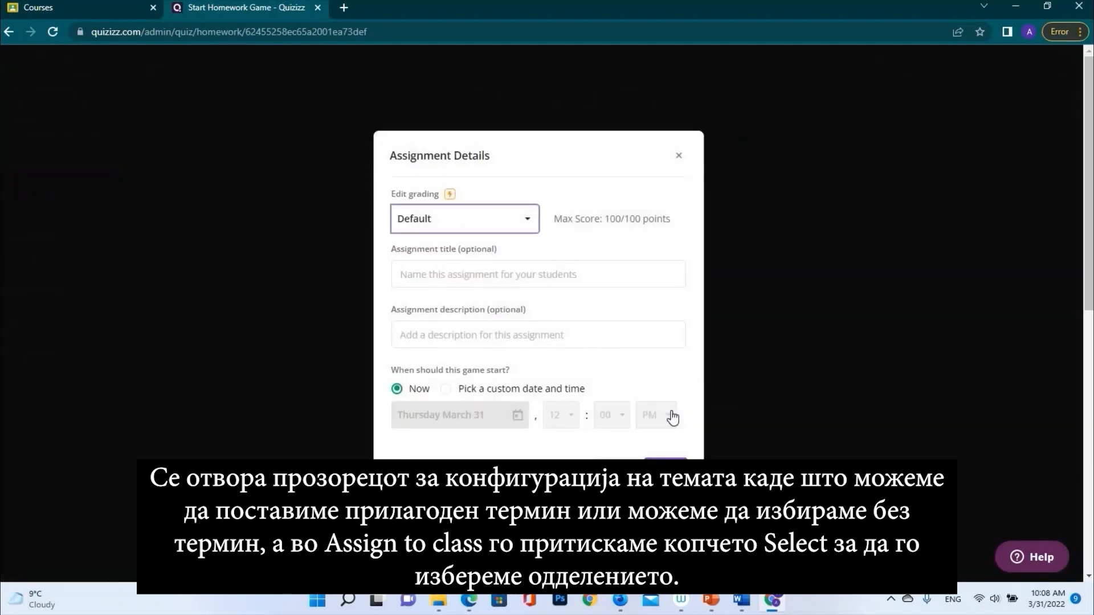
Keep Default grading and title the assignment 'Which is the capital'
left_click(528, 224)
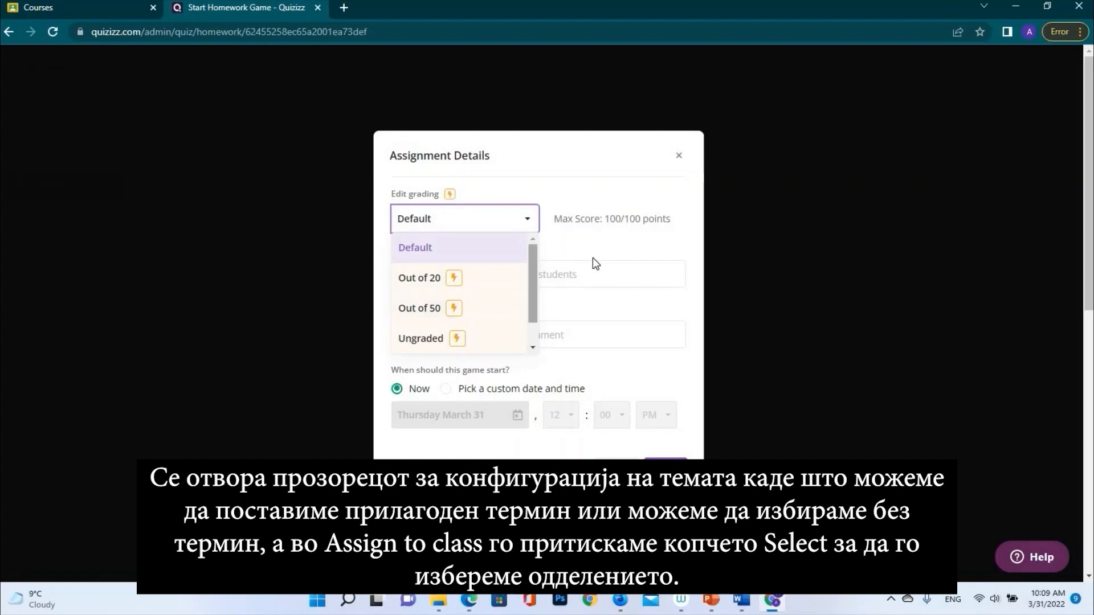
left_click(548, 313)
left_click(537, 276)
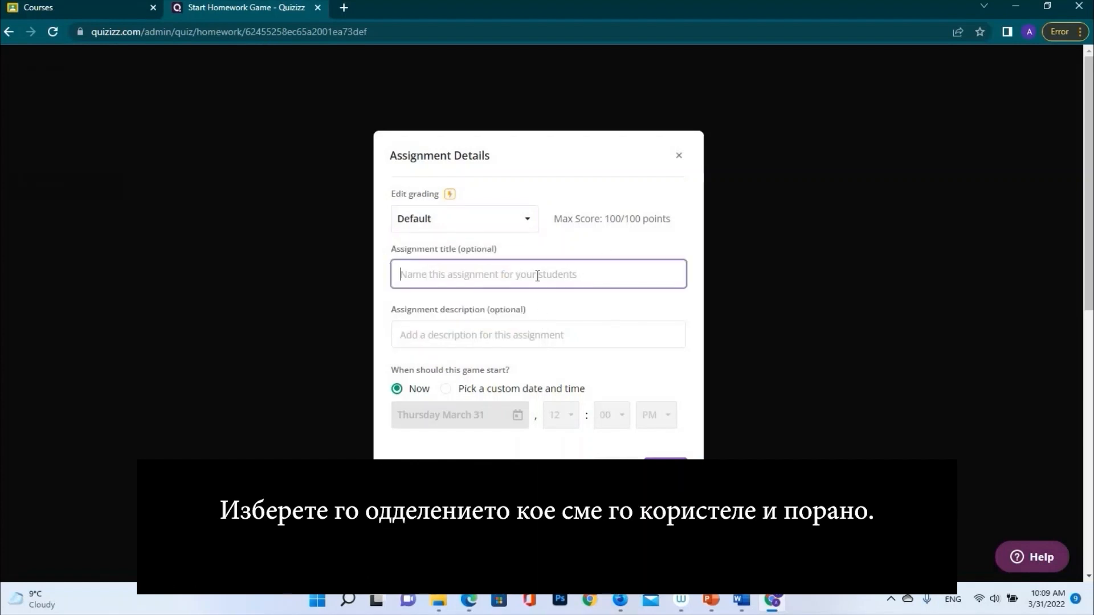
type("Y")
key("BackSpace")
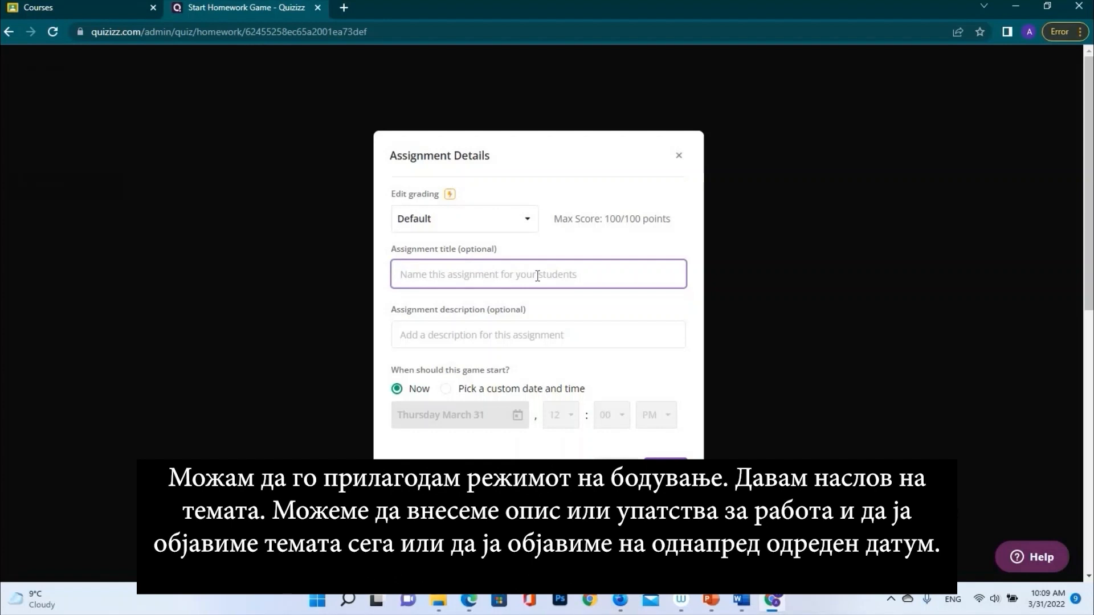
type("Which")
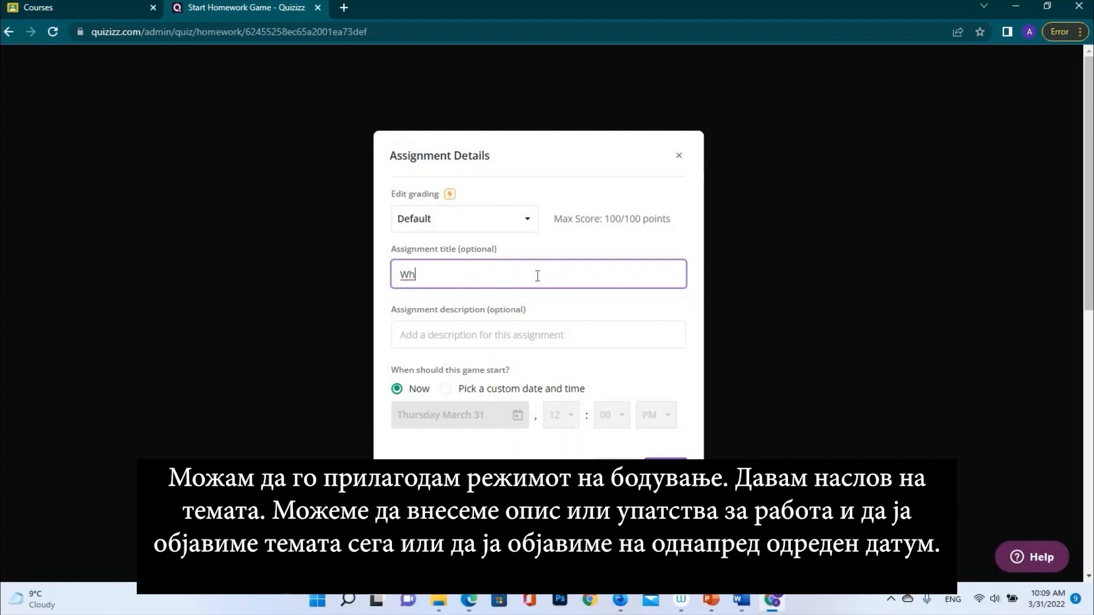
type(" is the capital?")
left_click(482, 336)
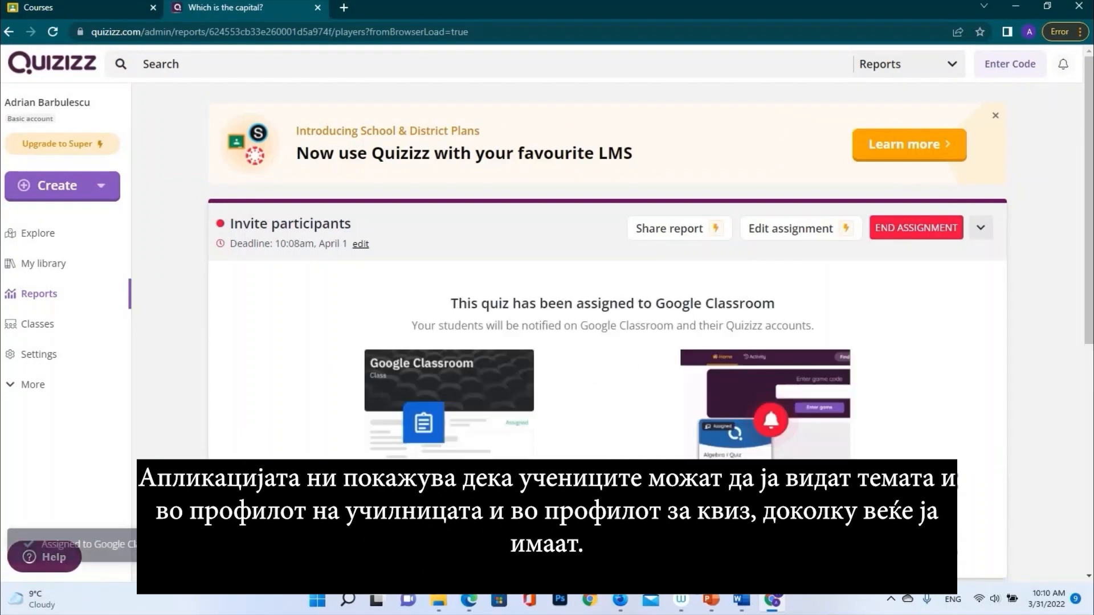
Review the confirmed assignment, then go to the Google Classroom courses
scroll(518, 376, "down", 2)
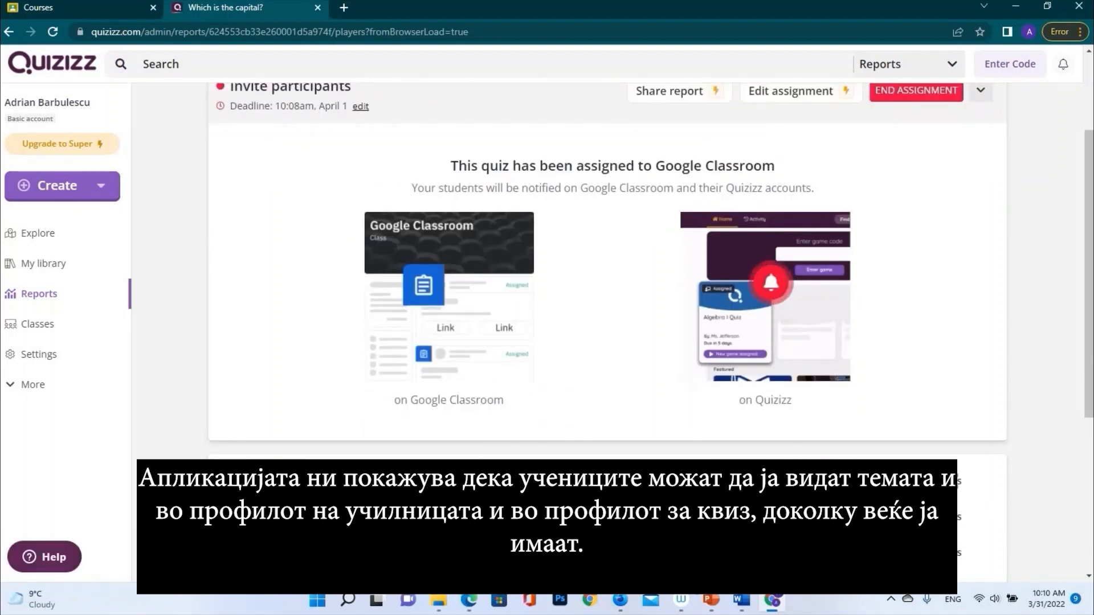
left_click(38, 8)
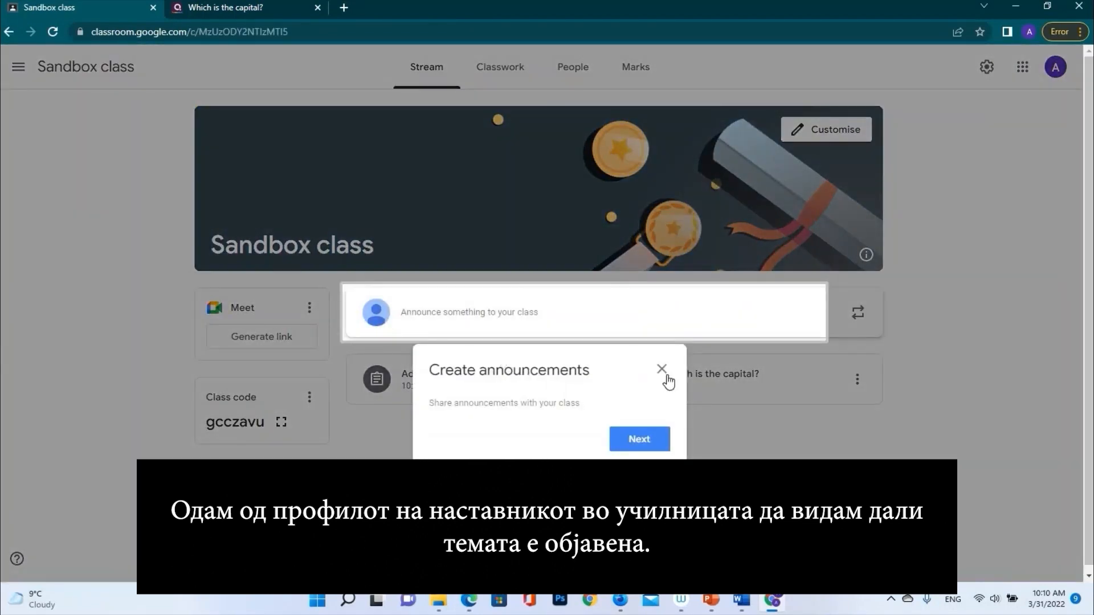
Check the quiz's student work in Sandbox class: 3 assigned, 0 handed in
left_click(661, 371)
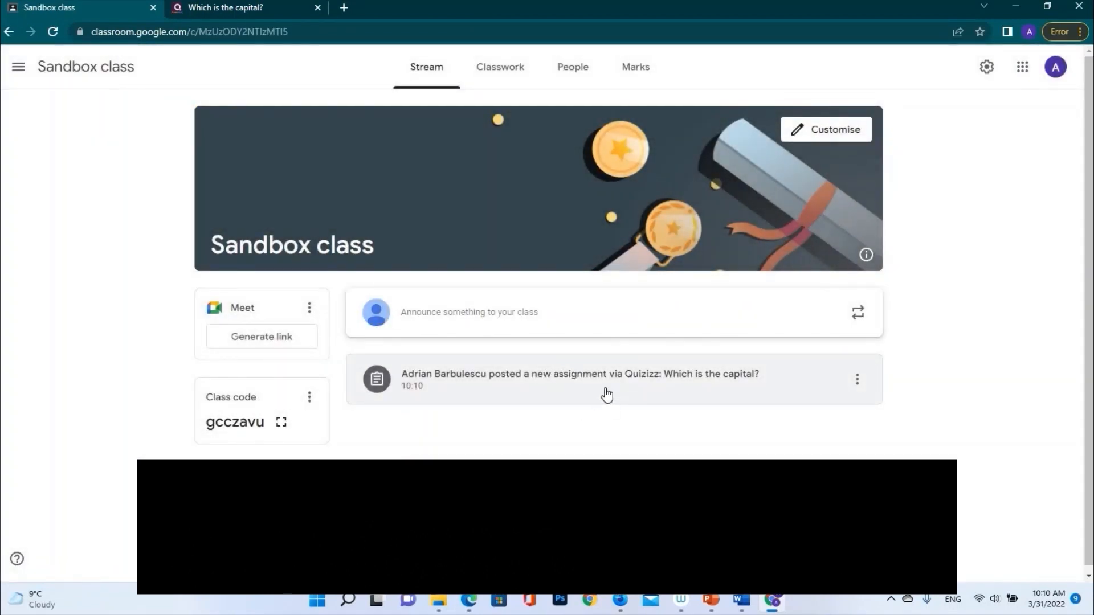
left_click(605, 392)
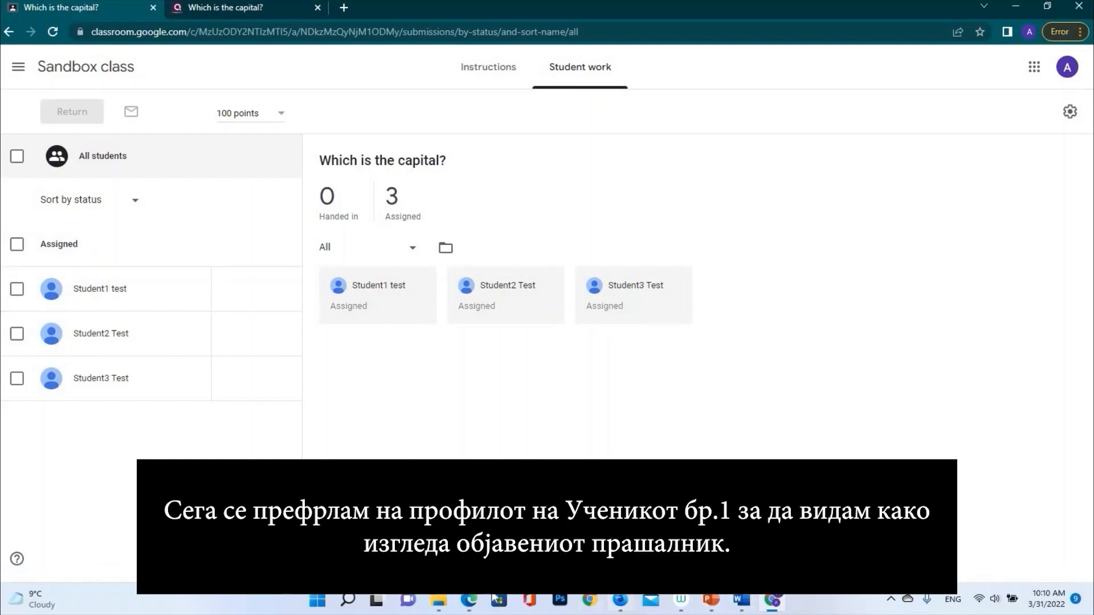
left_click(468, 599)
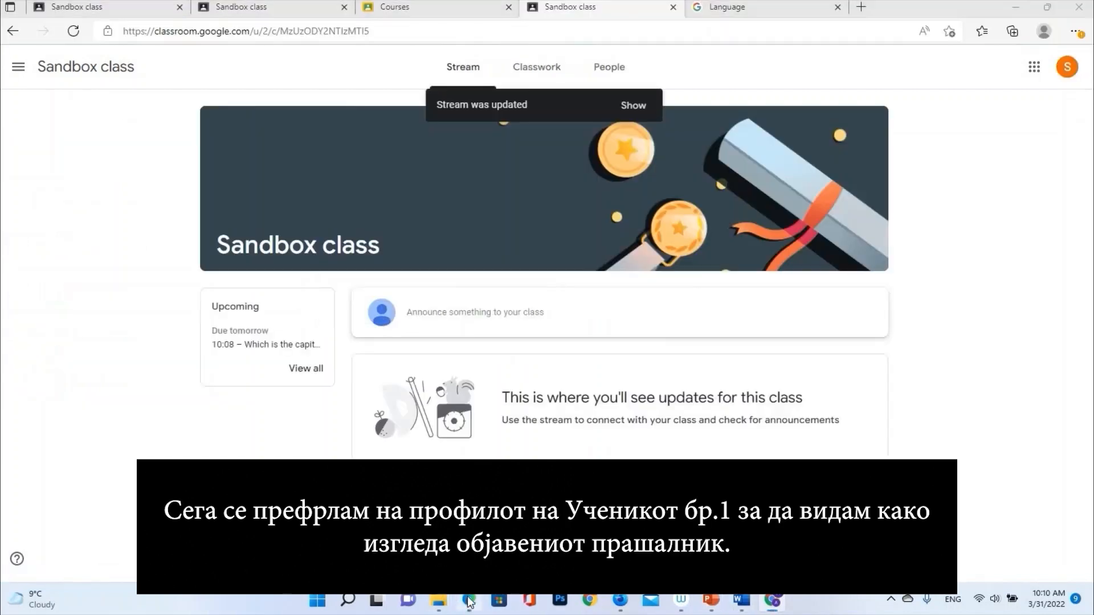
As the student, open the Sandbox class assignment and follow its Quizizz mobile link
left_click(392, 8)
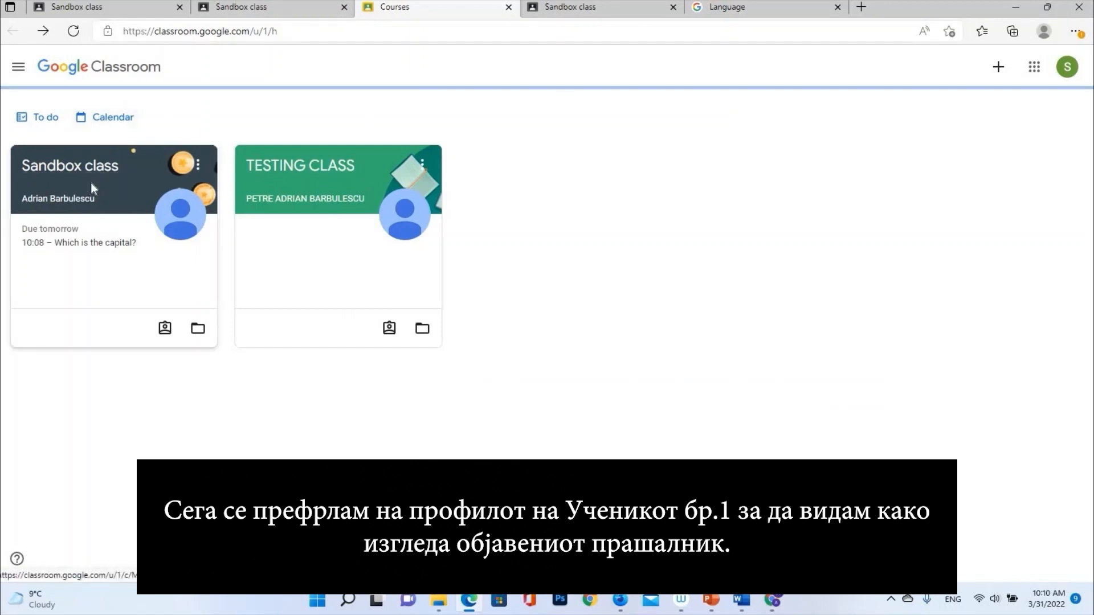
left_click(93, 189)
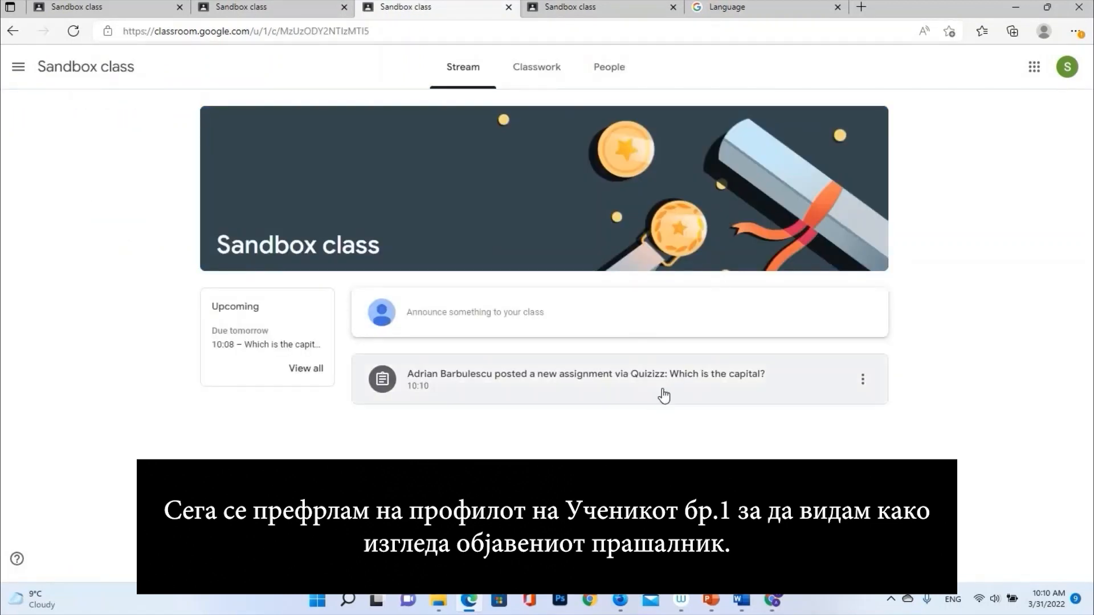
left_click(643, 378)
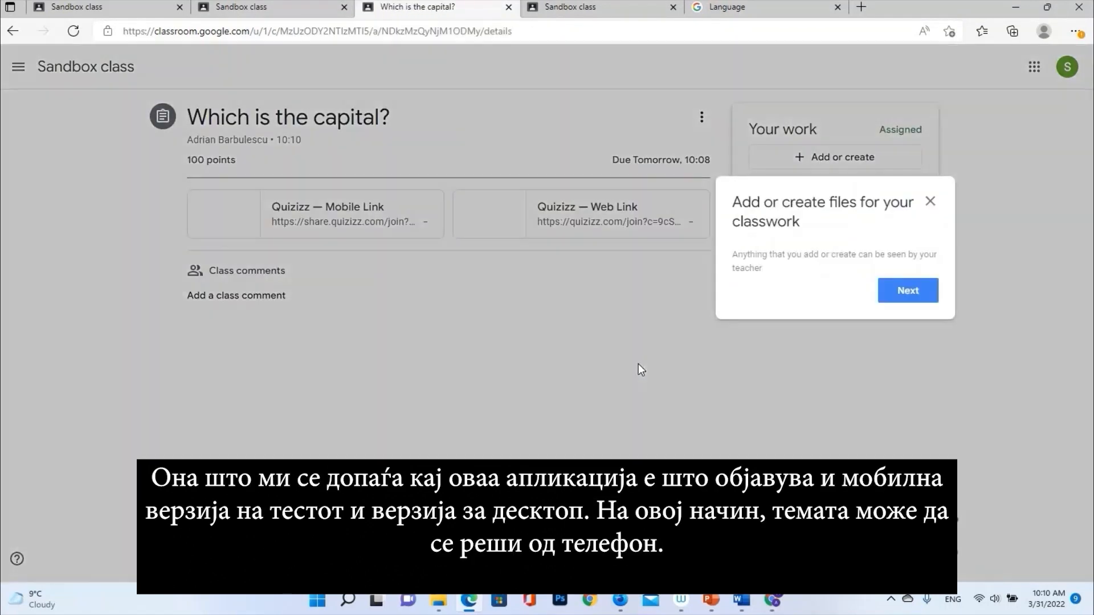
left_click(929, 203)
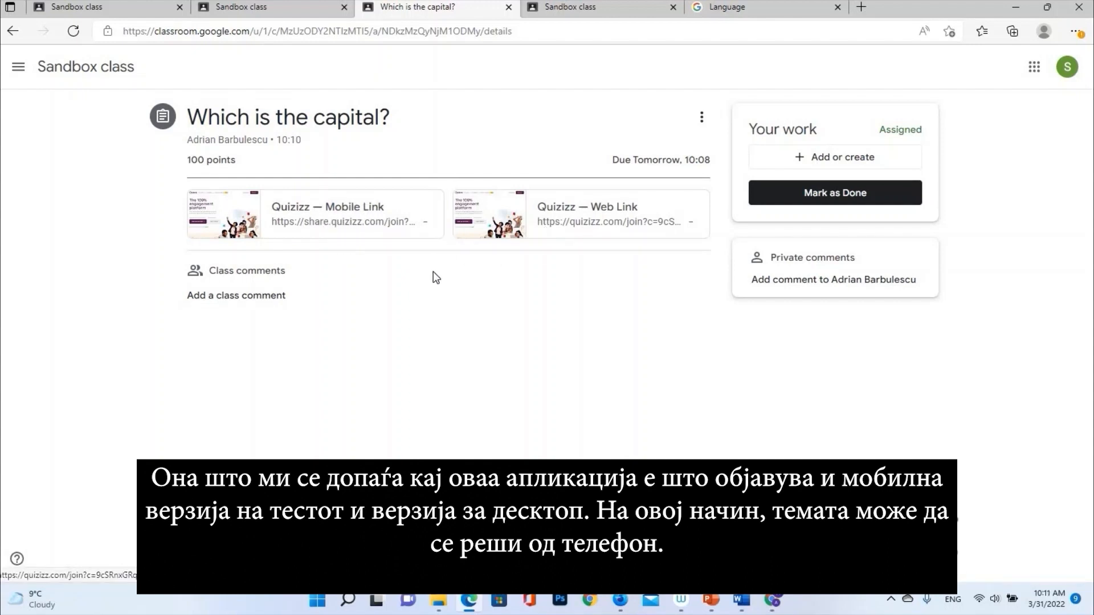
left_click(381, 226)
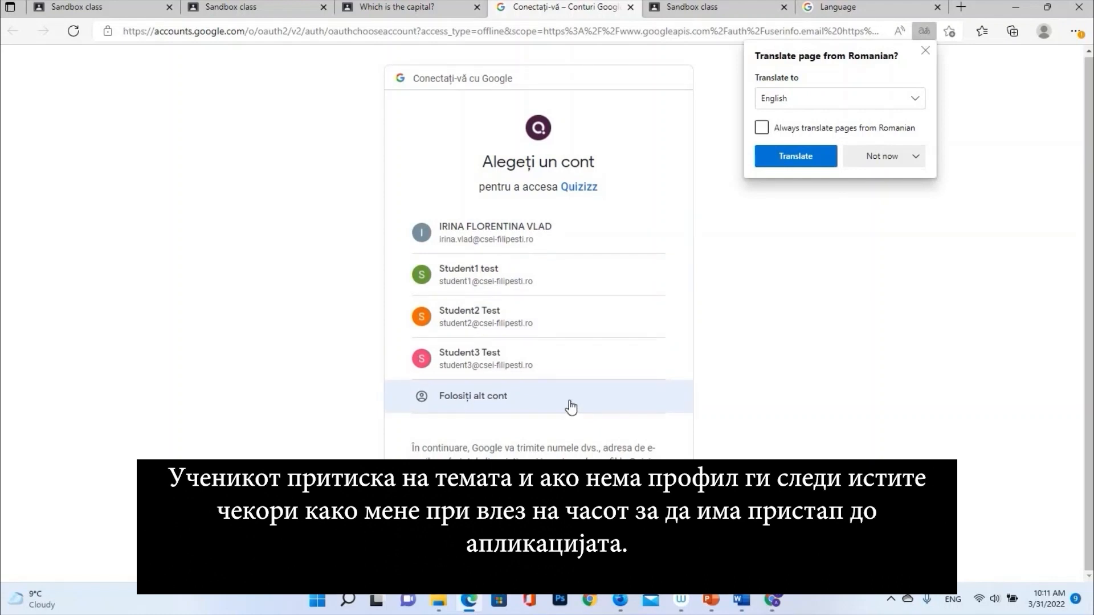
Sign in with the student's Google account, allow access, and register as a school student
left_click(564, 269)
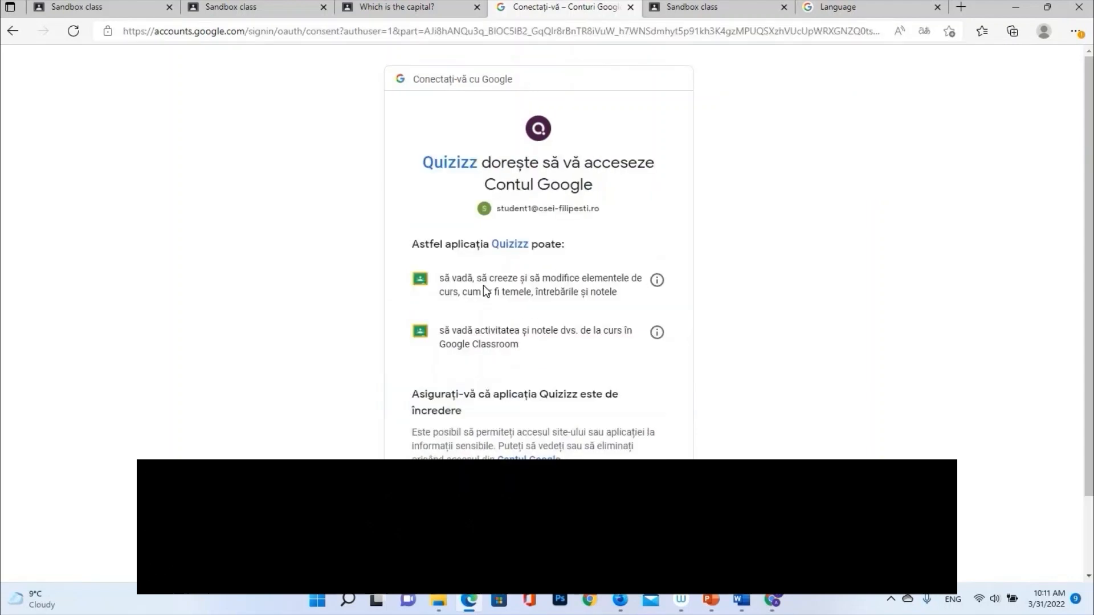
scroll(483, 284, "down", 2)
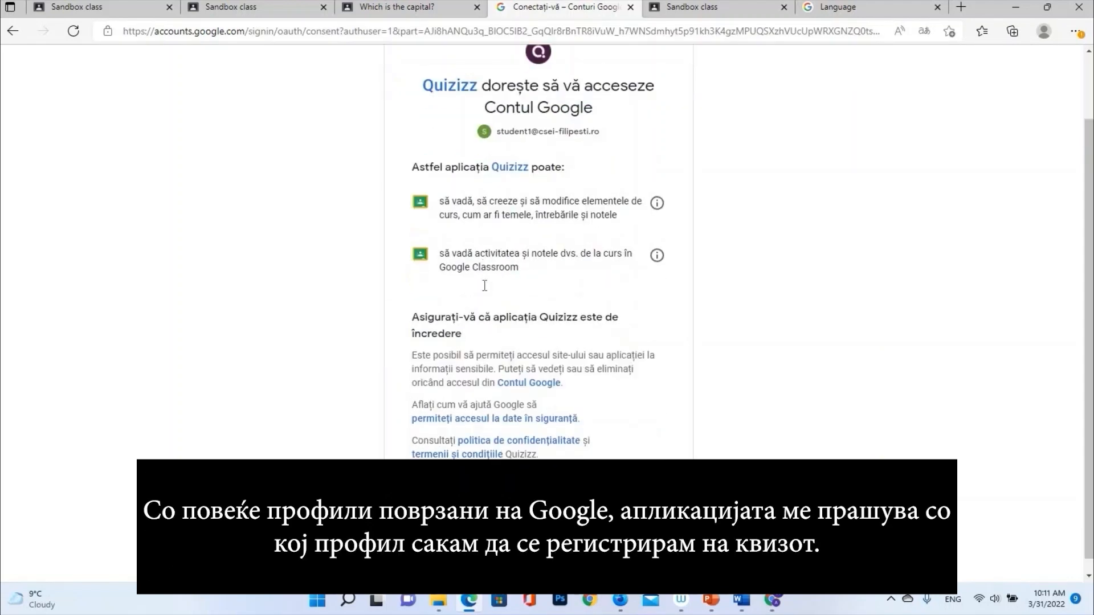
left_click(605, 486)
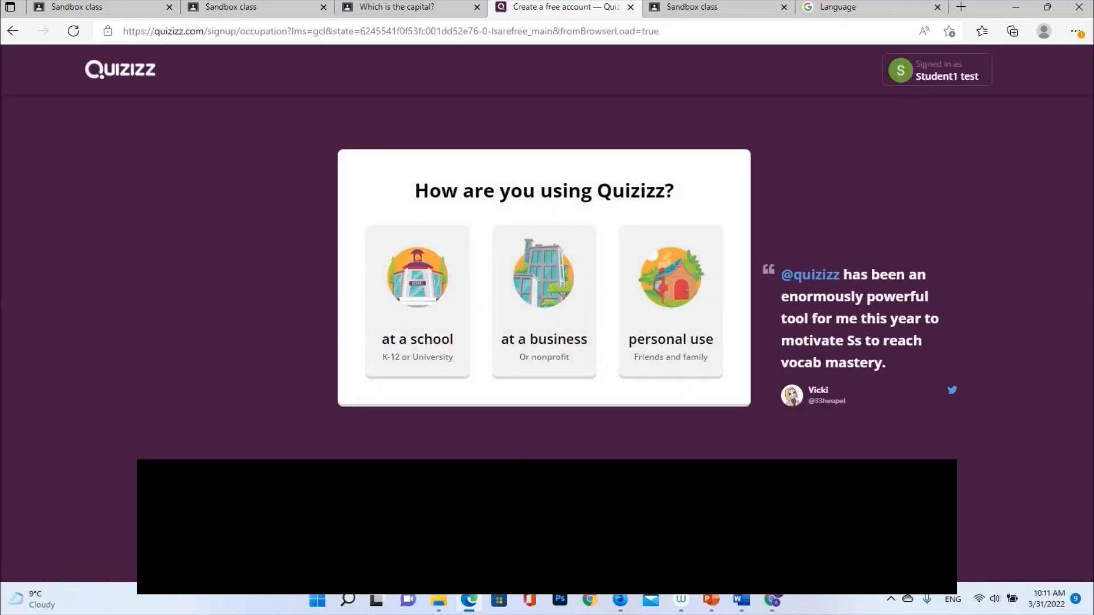
left_click(450, 337)
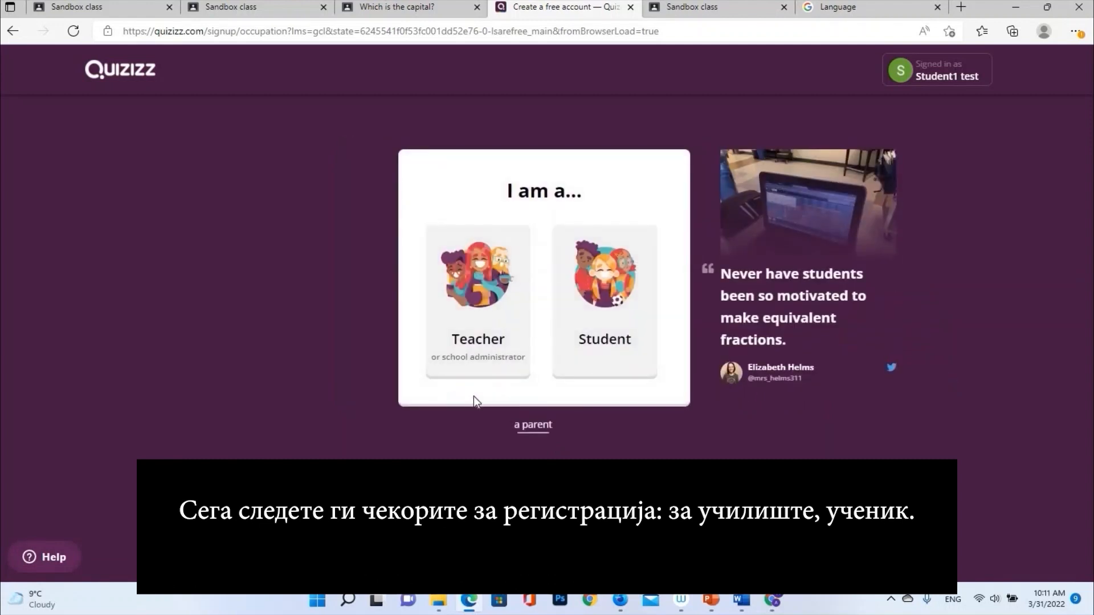
left_click(572, 345)
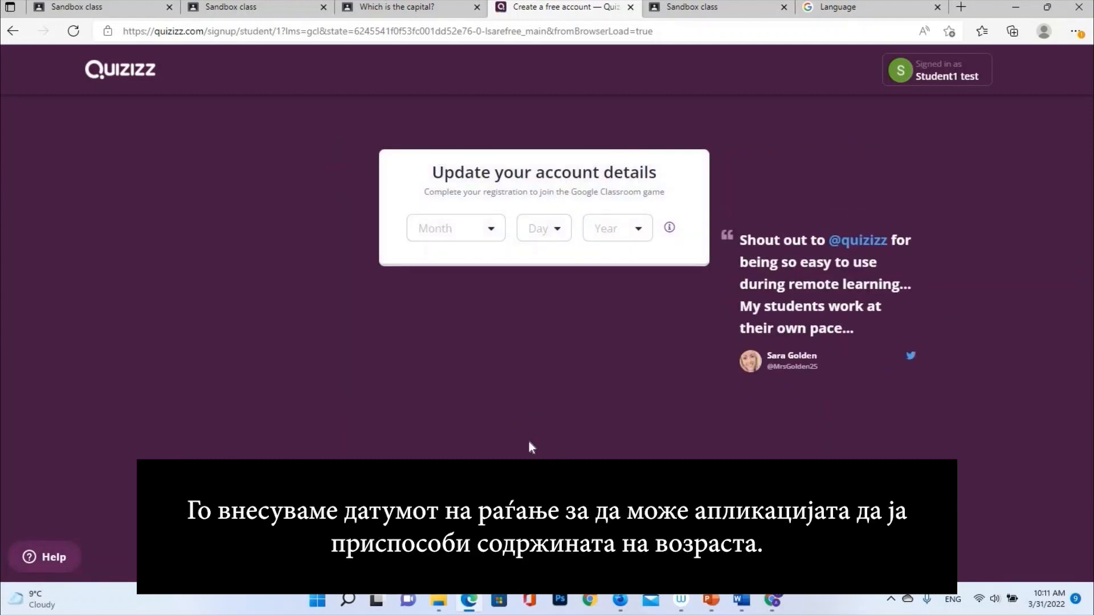
Set the birth date to February 4, 2010 and update the account
left_click(495, 236)
left_click(463, 279)
left_click(555, 230)
left_click(541, 323)
left_click(638, 234)
scroll(620, 305, "down", 4)
left_click(613, 323)
left_click(606, 277)
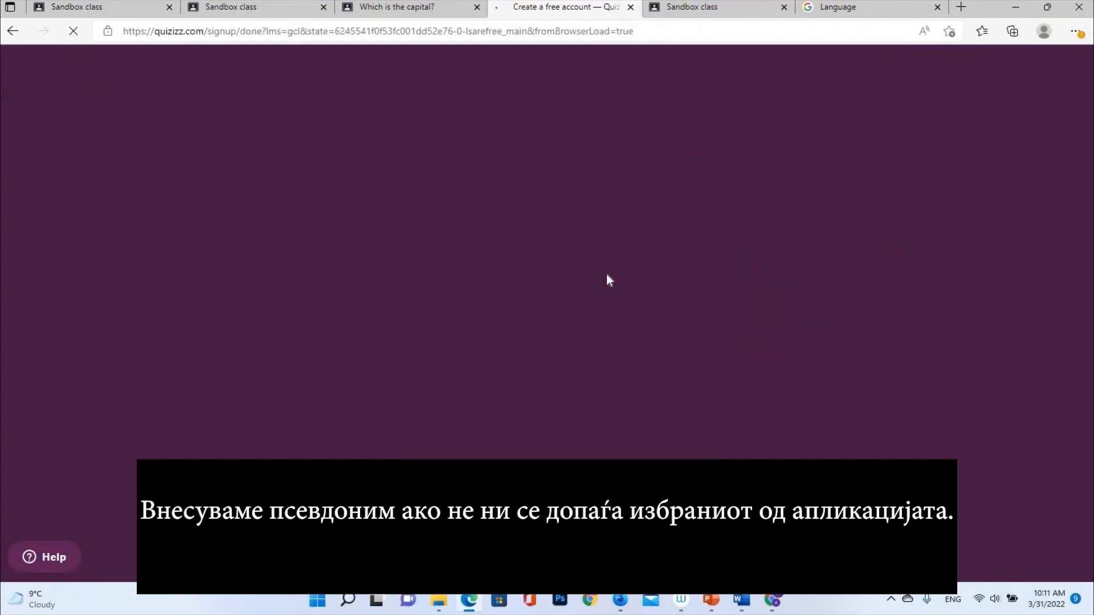
Append '1' to the player nickname and join the game
left_click(508, 177)
type("1")
left_click(512, 220)
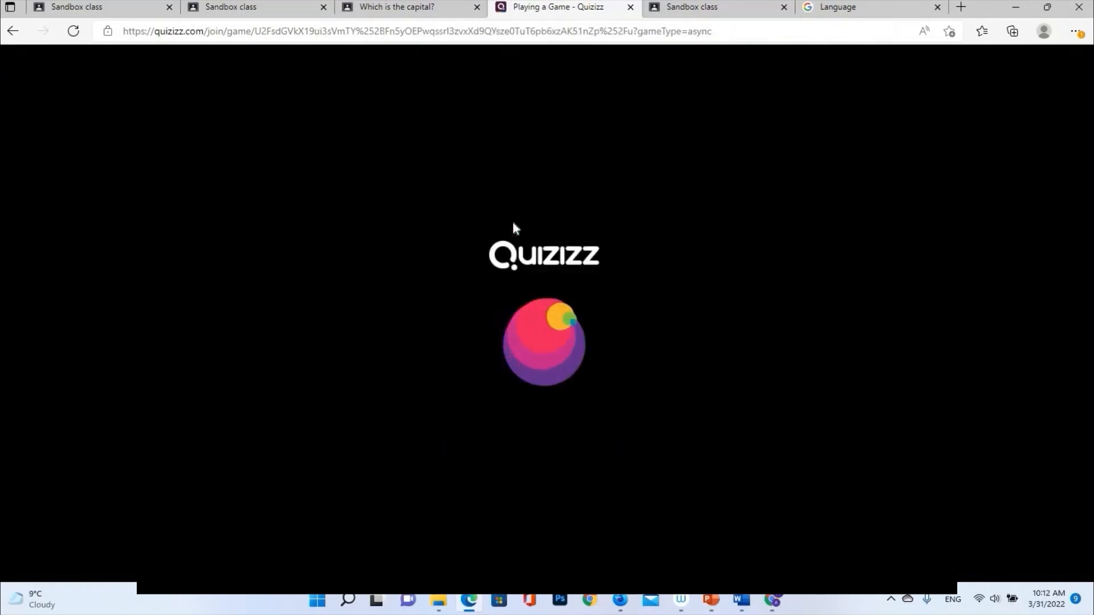
Open Edge's developer tools from More tools, view the console, then close DevTools
left_click(1074, 32)
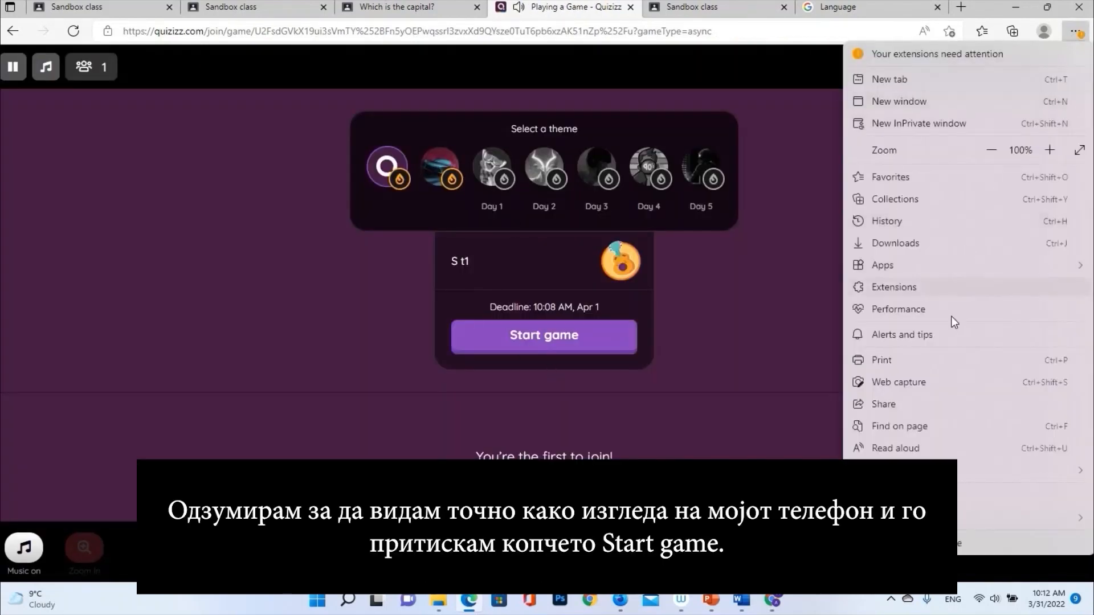
mouse_move(888, 470)
left_click(712, 547)
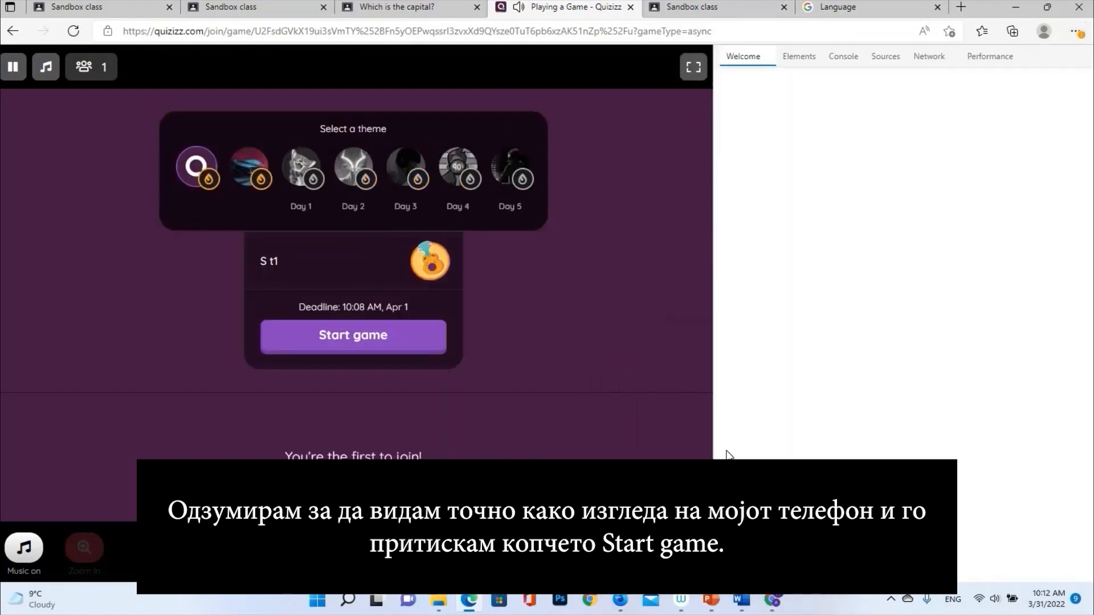
left_click(886, 57)
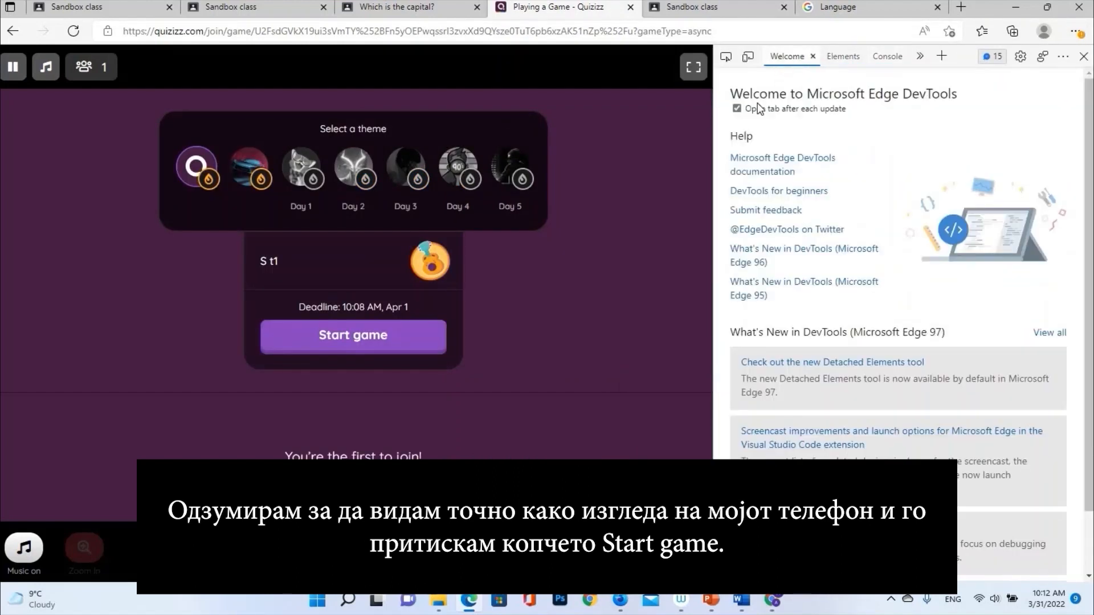
left_click(1083, 57)
Restore the browser to a small phone-sized window, centre it, and start the game
left_click(1047, 7)
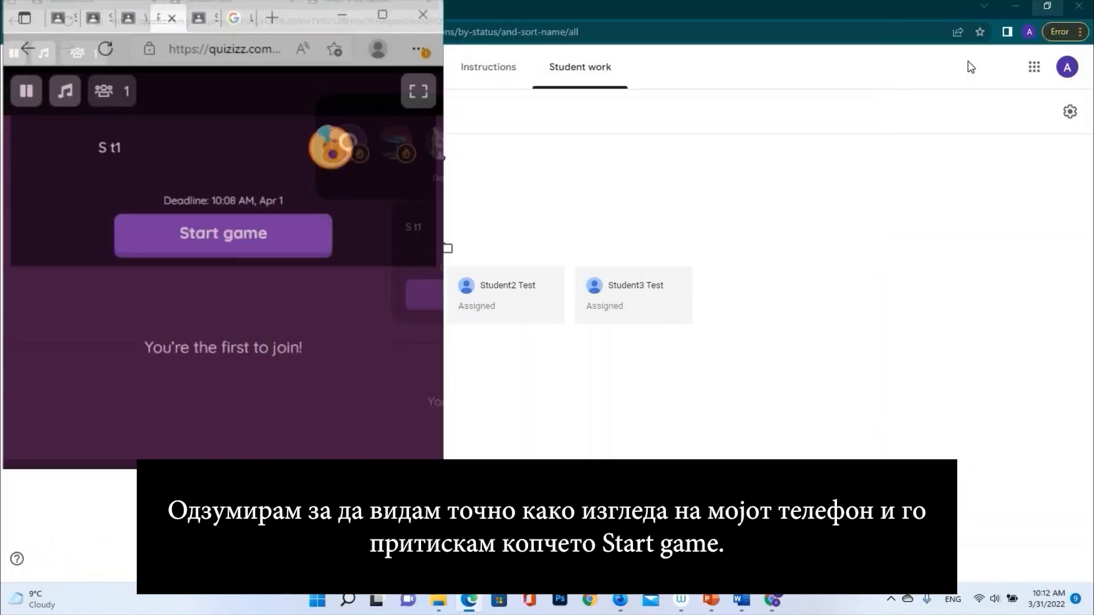
left_click_drag(249, 21, 431, 83)
left_click(378, 244)
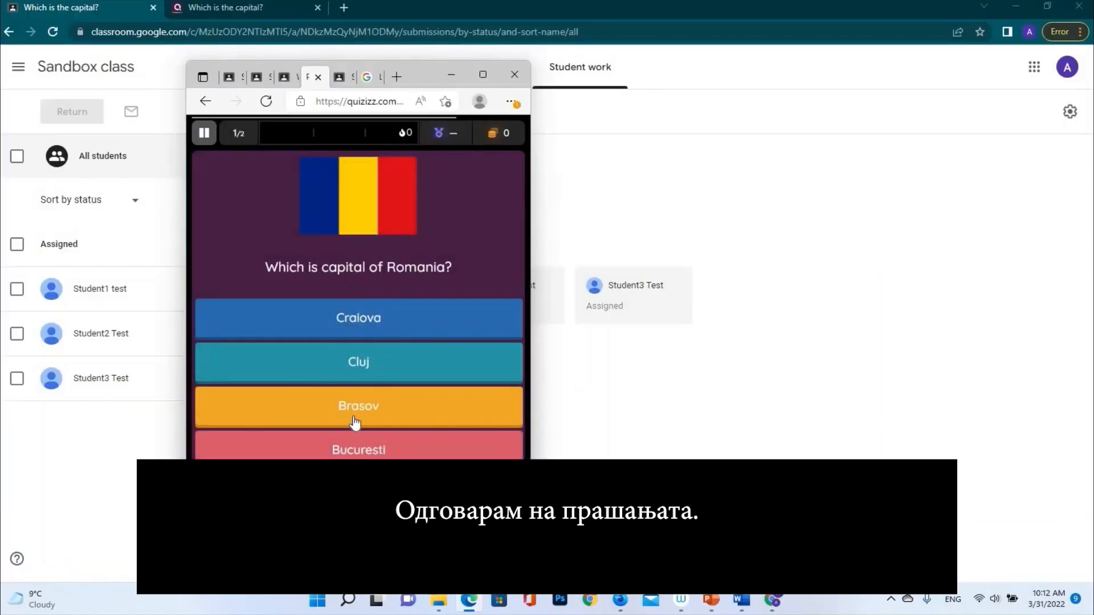
Answer Bucuresti for Romania's capital and enter Edinburgh for the second question
left_click(352, 451)
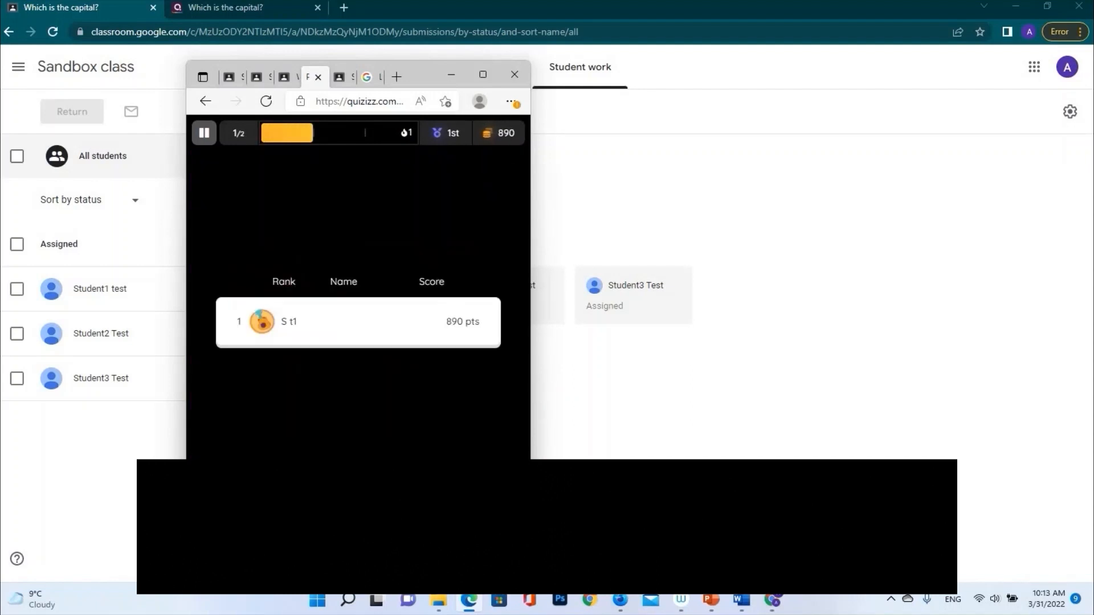
type("edin")
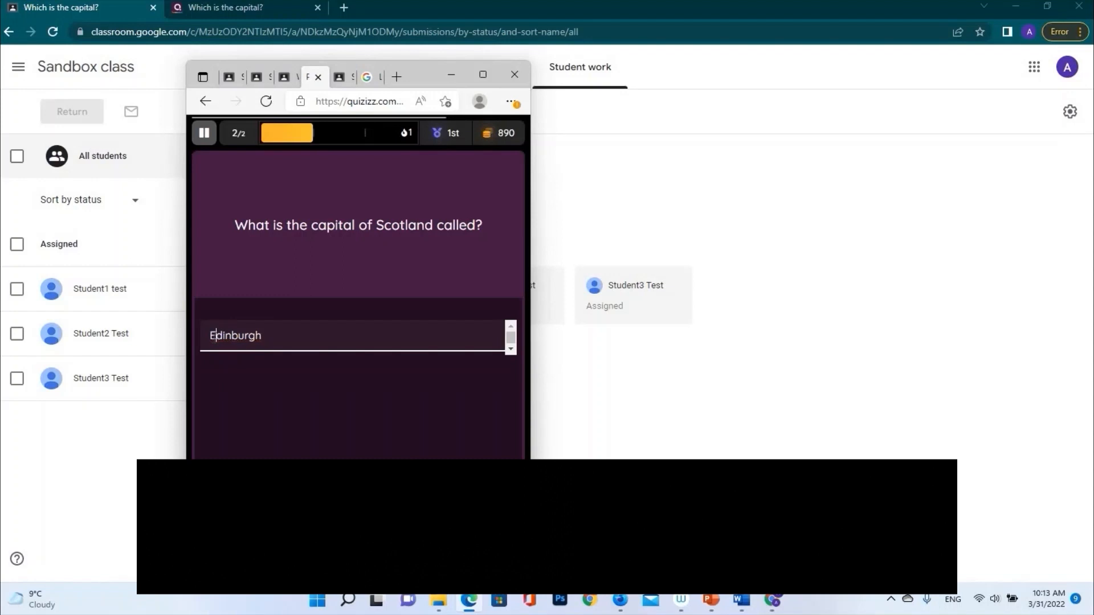
key("Return")
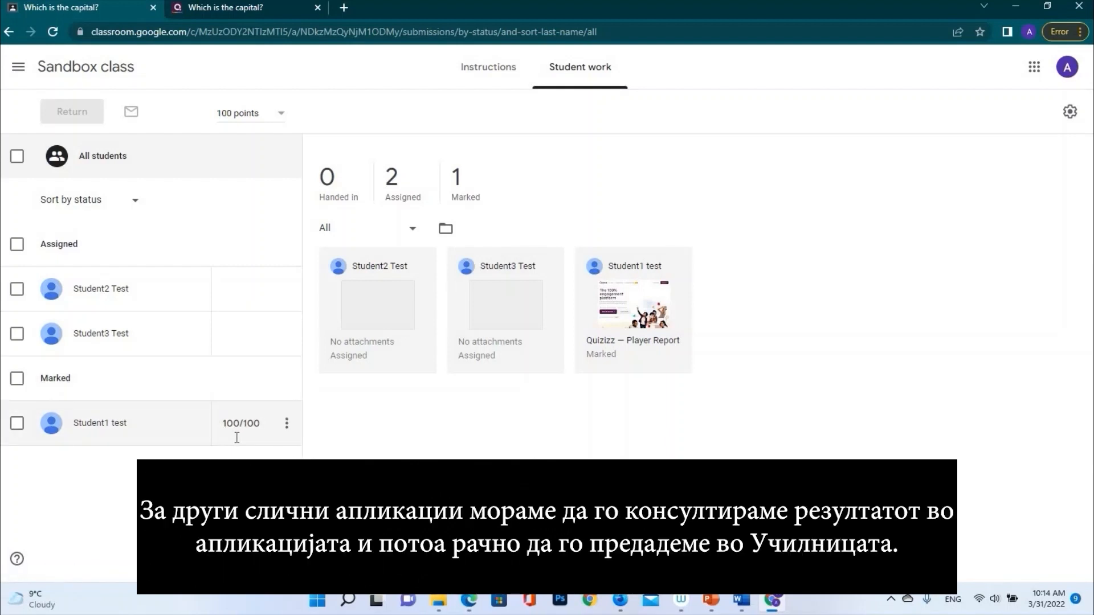
Open the student's 100/100 graded submission in Classroom, then return to the Quizizz report tab
left_click(171, 439)
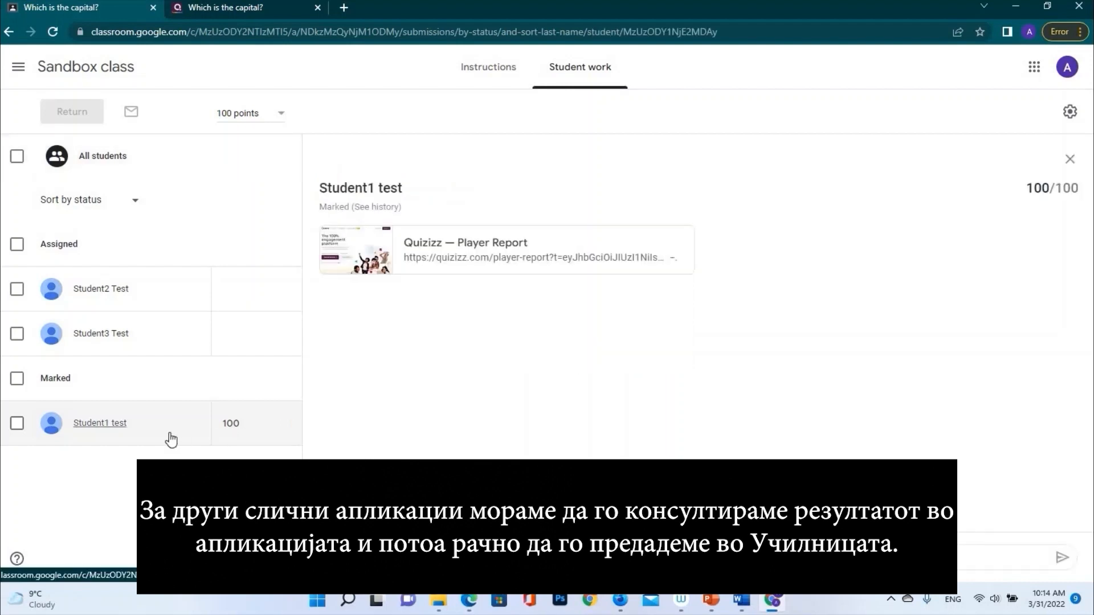
left_click(773, 602)
left_click(773, 600)
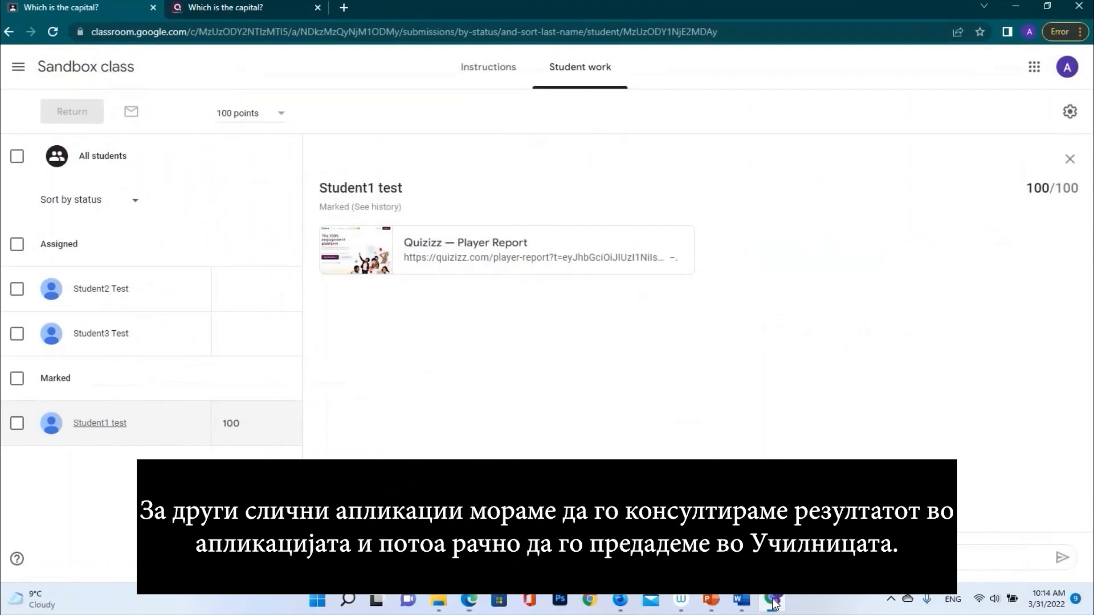
left_click(188, 8)
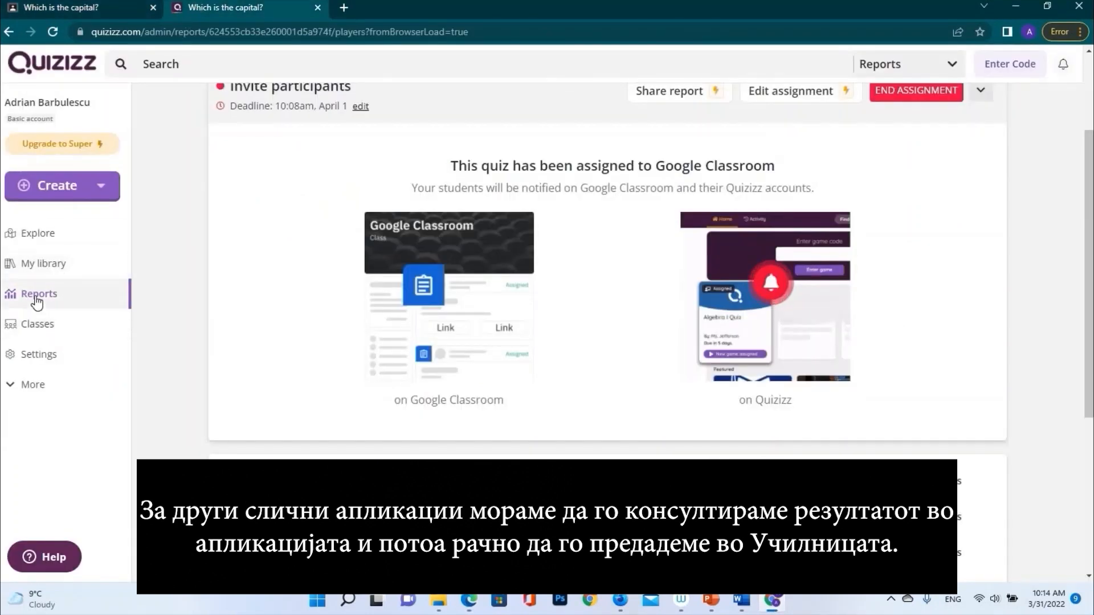
Open the 'Which is the capital?' report from Reports and view its Questions breakdown
left_click(37, 296)
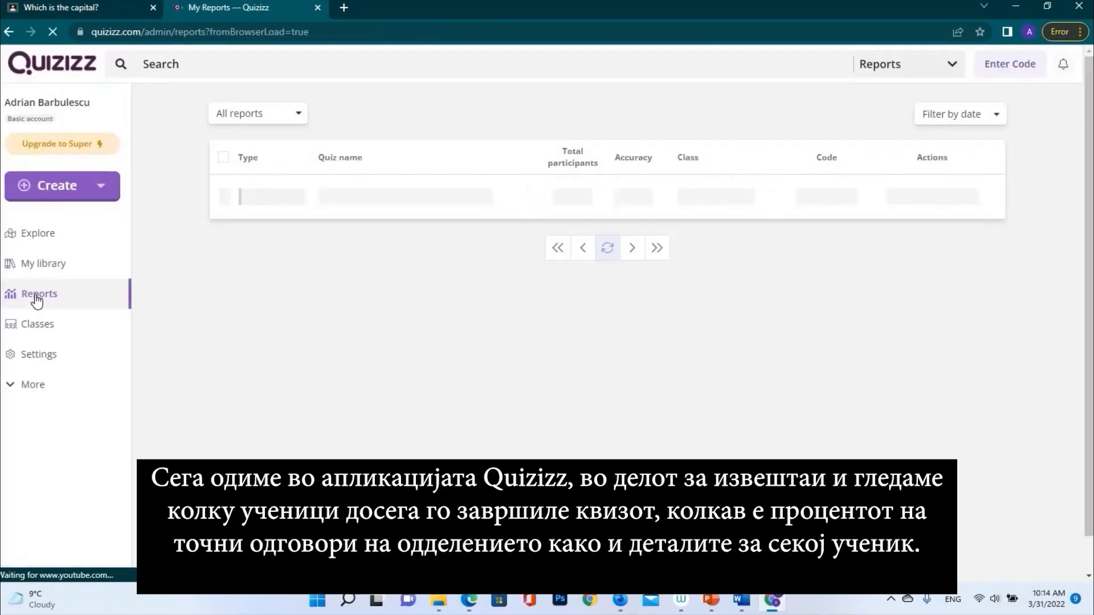
left_click(454, 193)
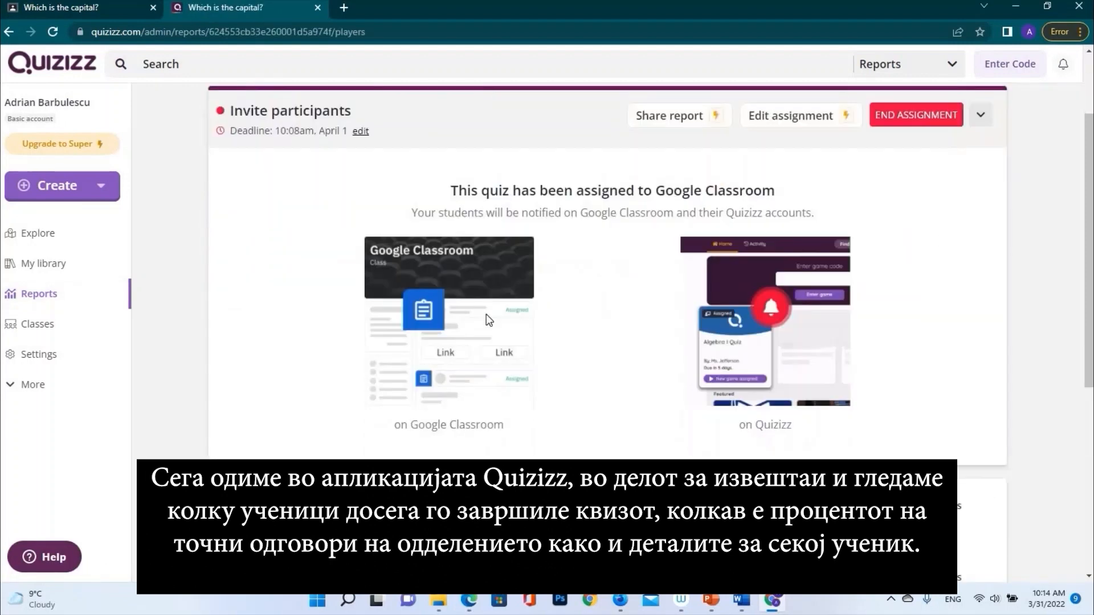
scroll(486, 313, "down", 5)
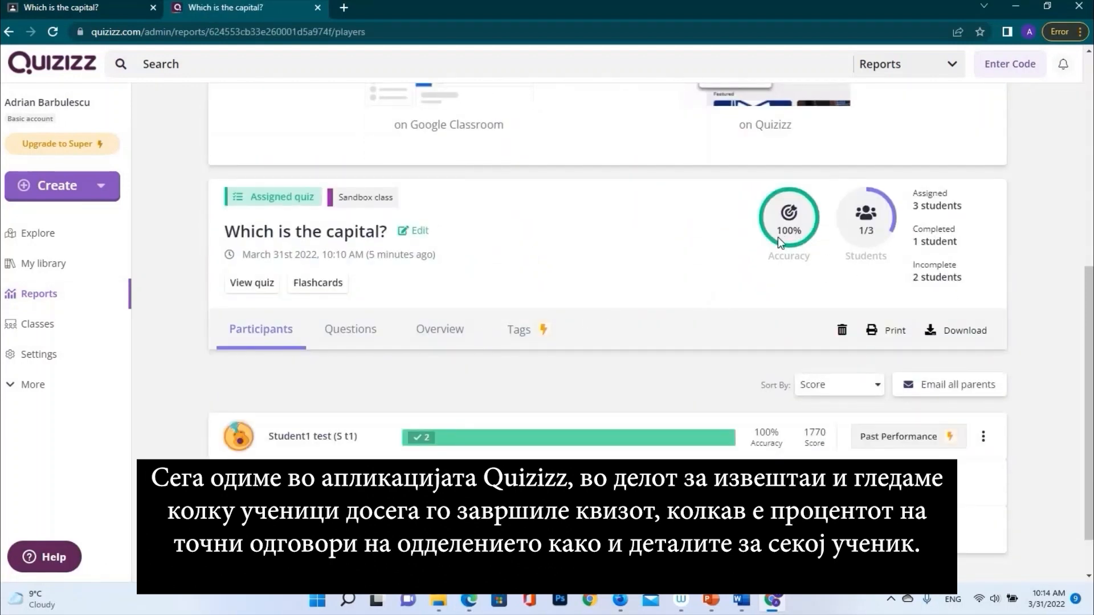
scroll(940, 245, "down", 1)
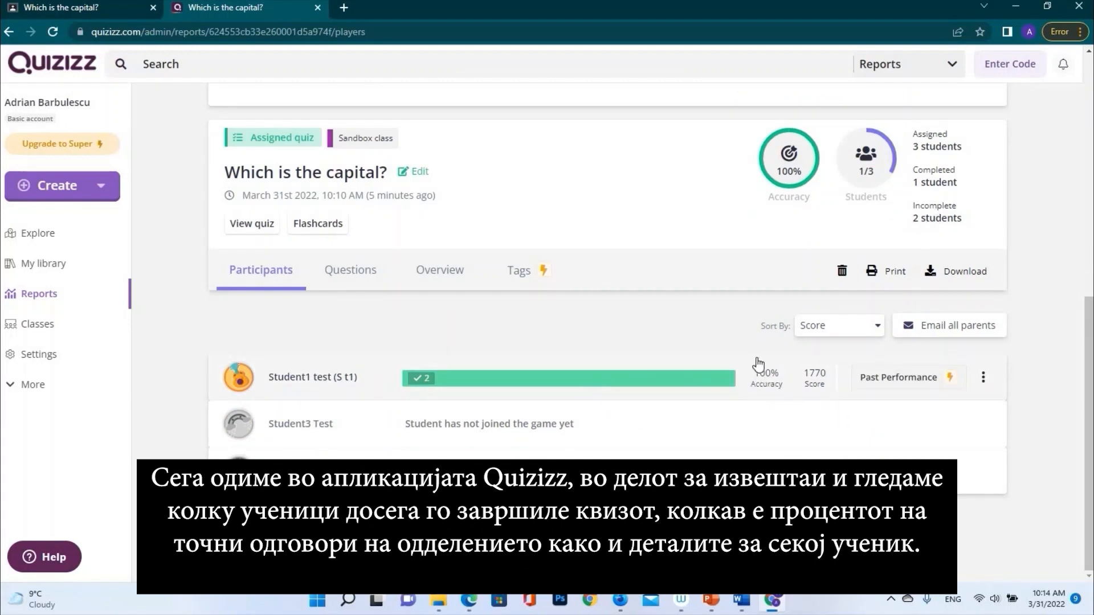
left_click(335, 274)
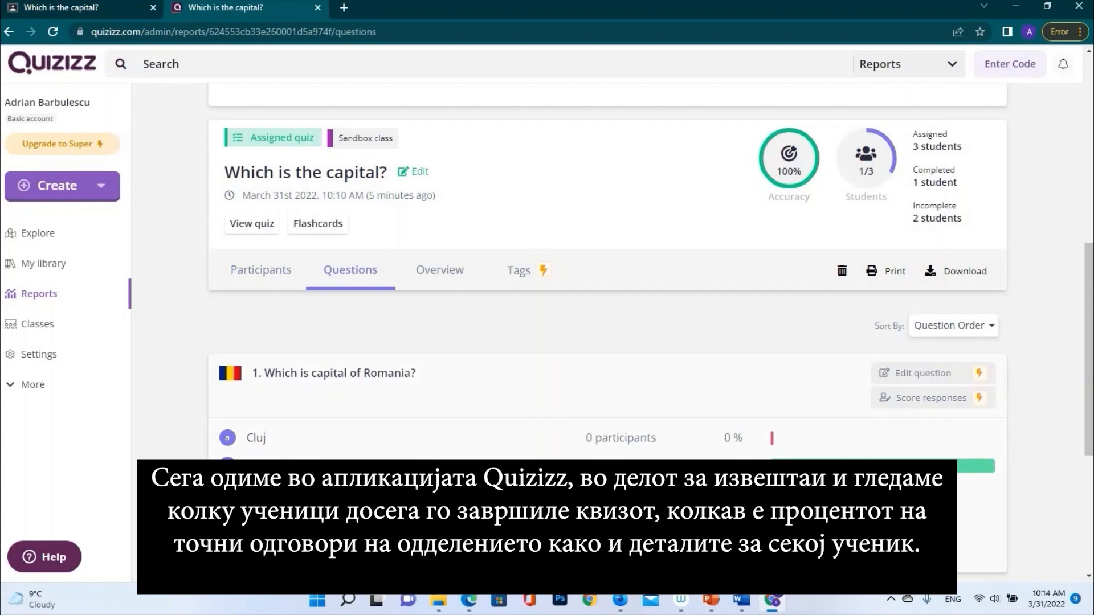